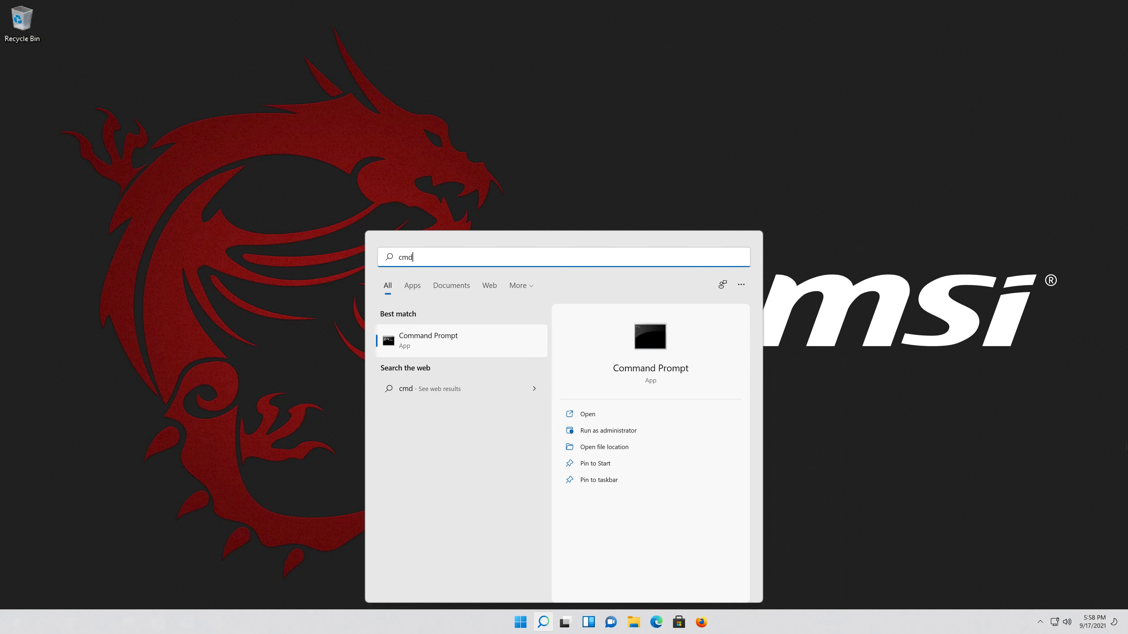
Step: Open Command Prompt and run devmgmt.msc to launch Device Manager
{"action": "key", "text": "Return"}
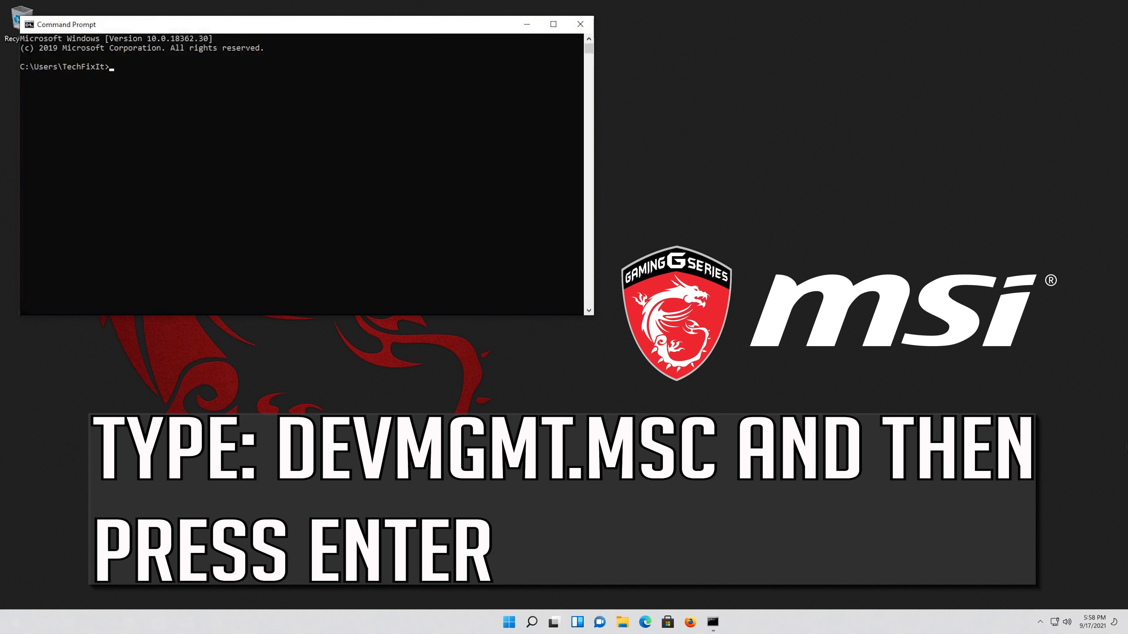
{"action": "type", "text": "devmgmt.msc"}
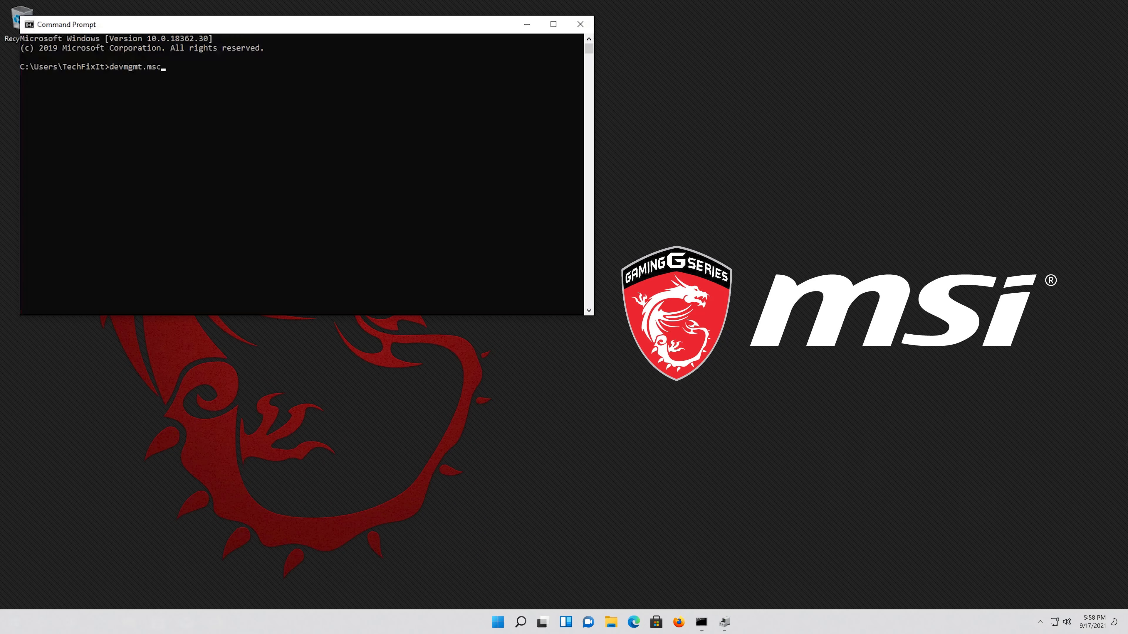
{"action": "key", "text": "Return"}
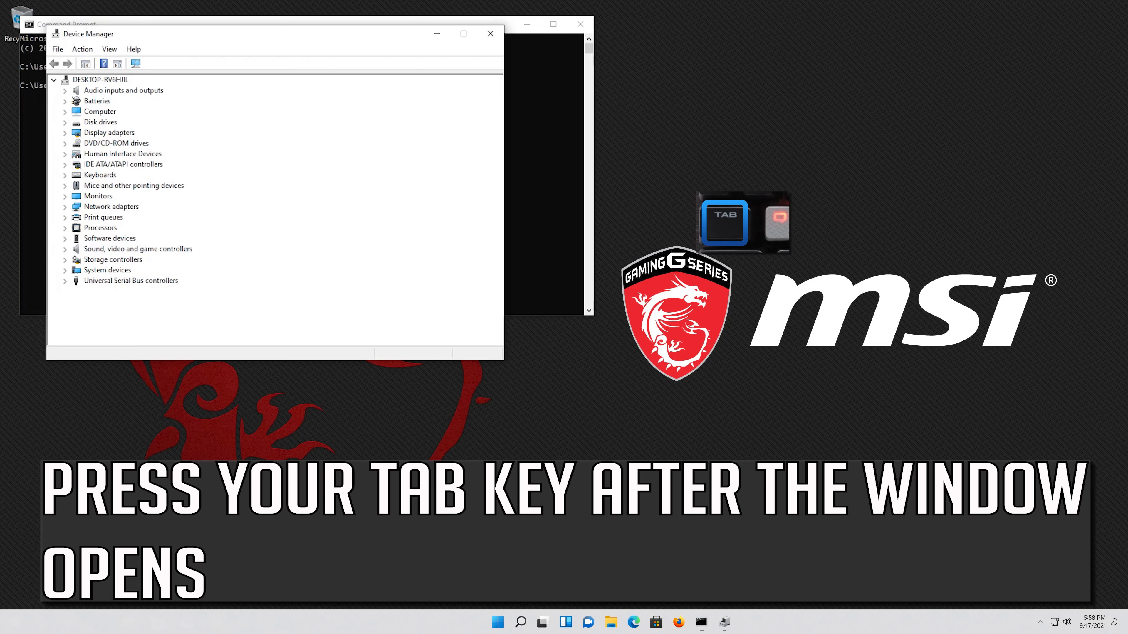
Step: Expand the "Mice and other pointing devices" category in the device tree
{"action": "key", "text": "Tab"}
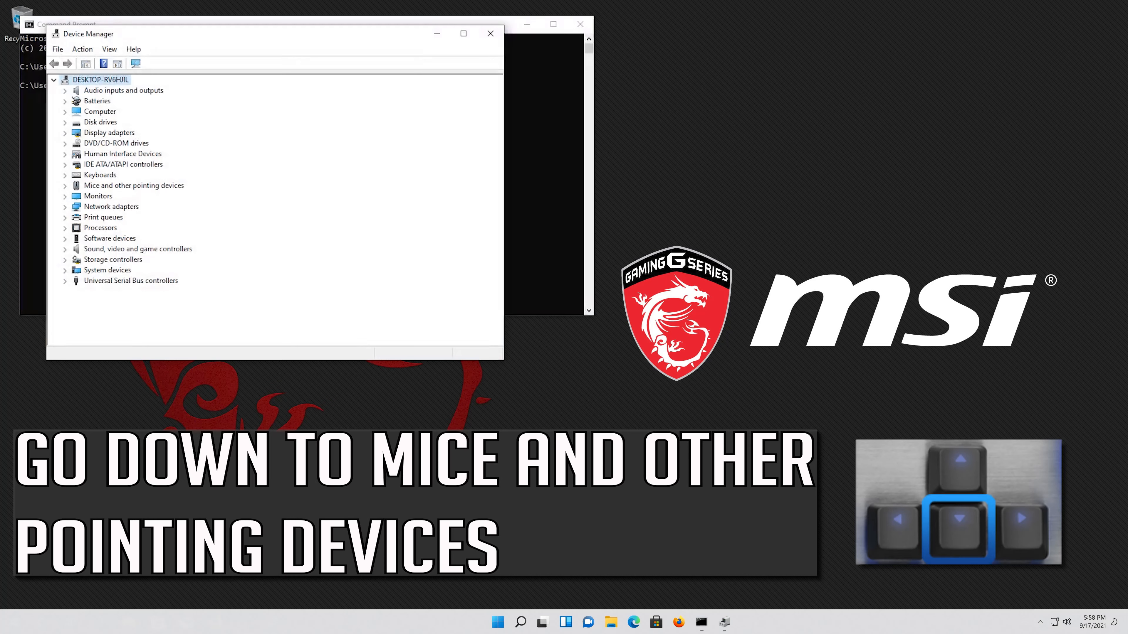
{"action": "key", "text": "Down"}
{"action": "key", "text": "Down"}
{"action": "key", "text": "Down"}
{"action": "key", "text": "Down"}
{"action": "key", "text": "Down"}
{"action": "key", "text": "Down"}
{"action": "key", "text": "Down"}
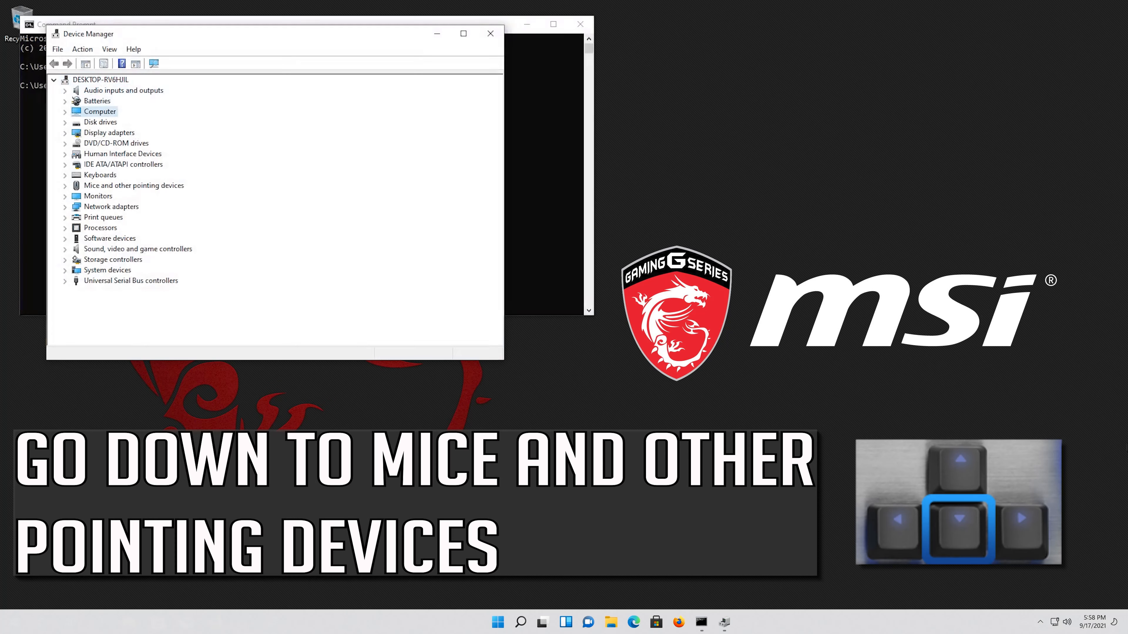
{"action": "key", "text": "Down"}
{"action": "key", "text": "Down"}
{"action": "key", "text": "Down"}
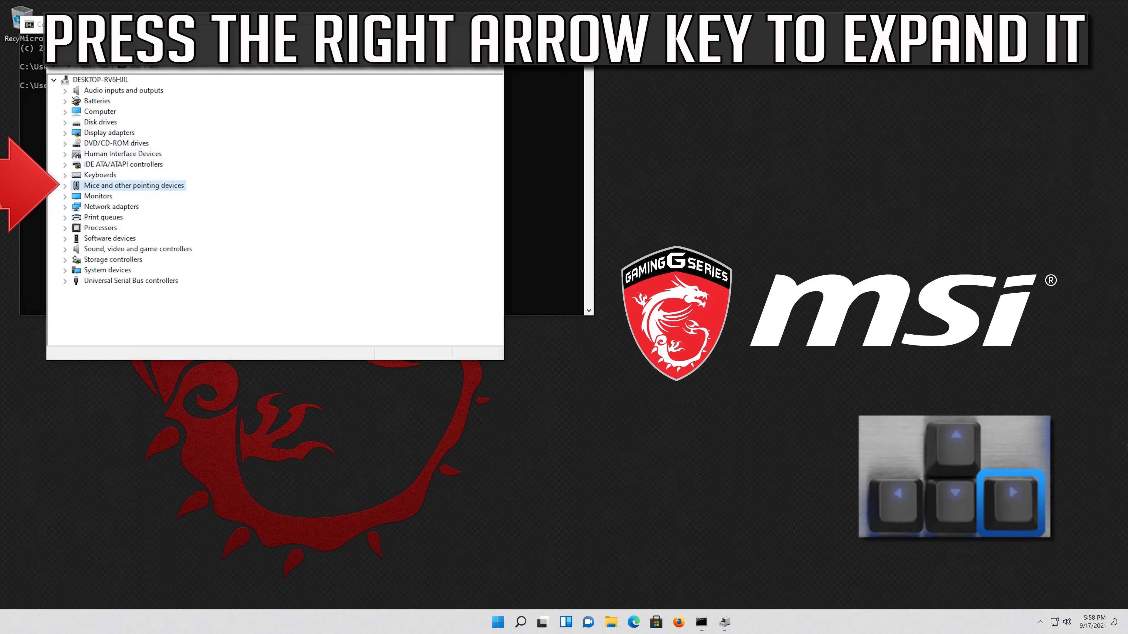
{"action": "key", "text": "Right"}
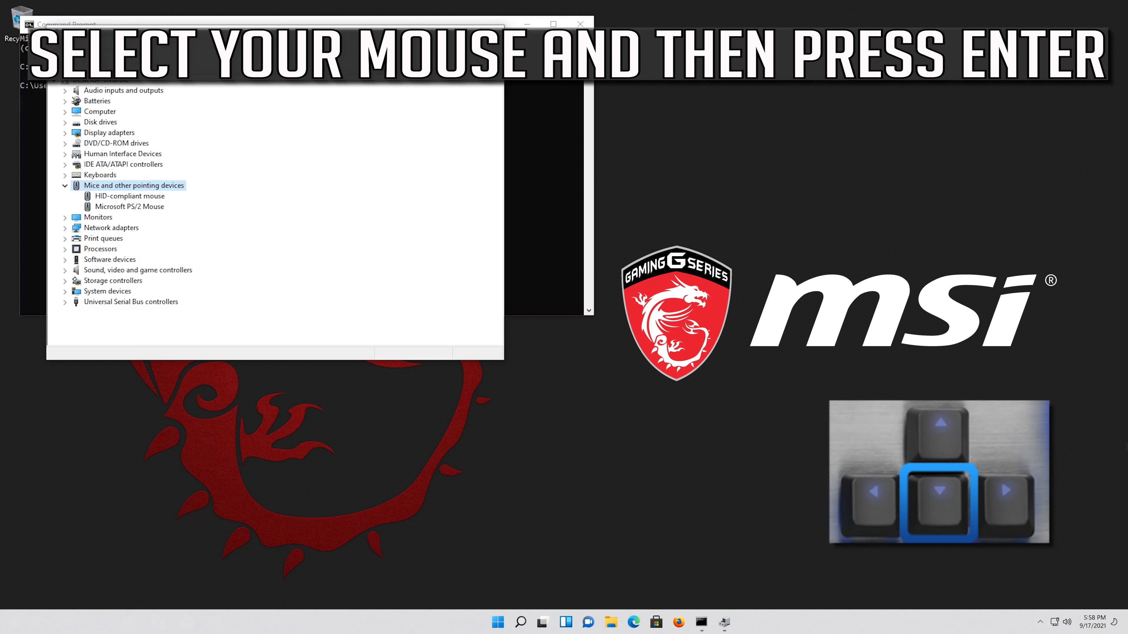
Step: Open the properties of the Microsoft PS/2 Mouse and show its driver options
{"action": "key", "text": "Down"}
{"action": "key", "text": "Down"}
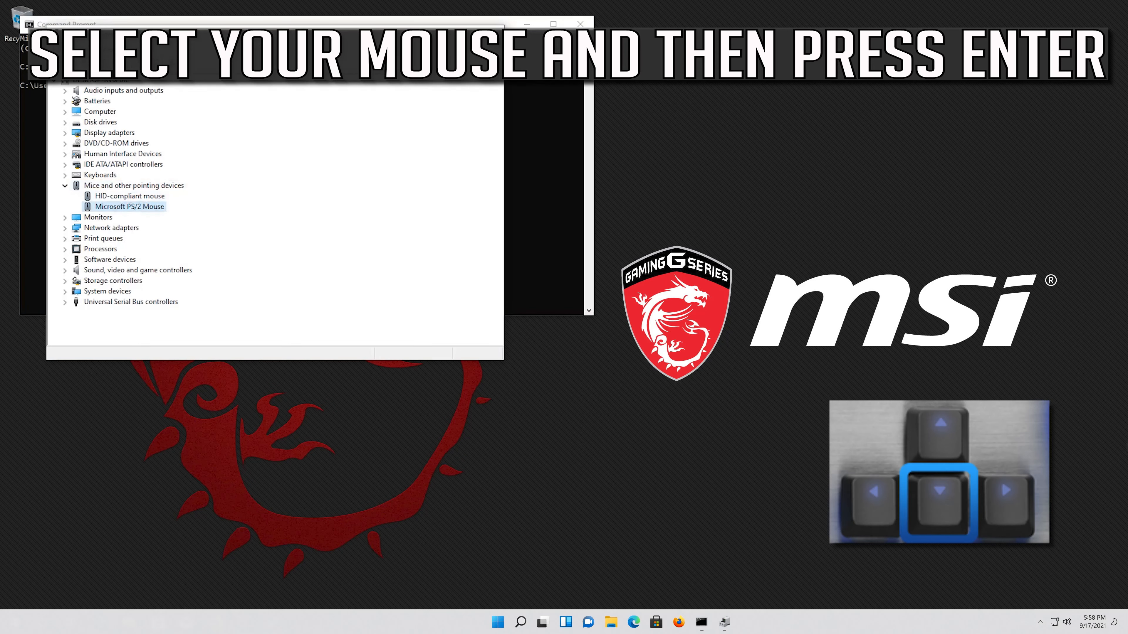
{"action": "key", "text": "Return"}
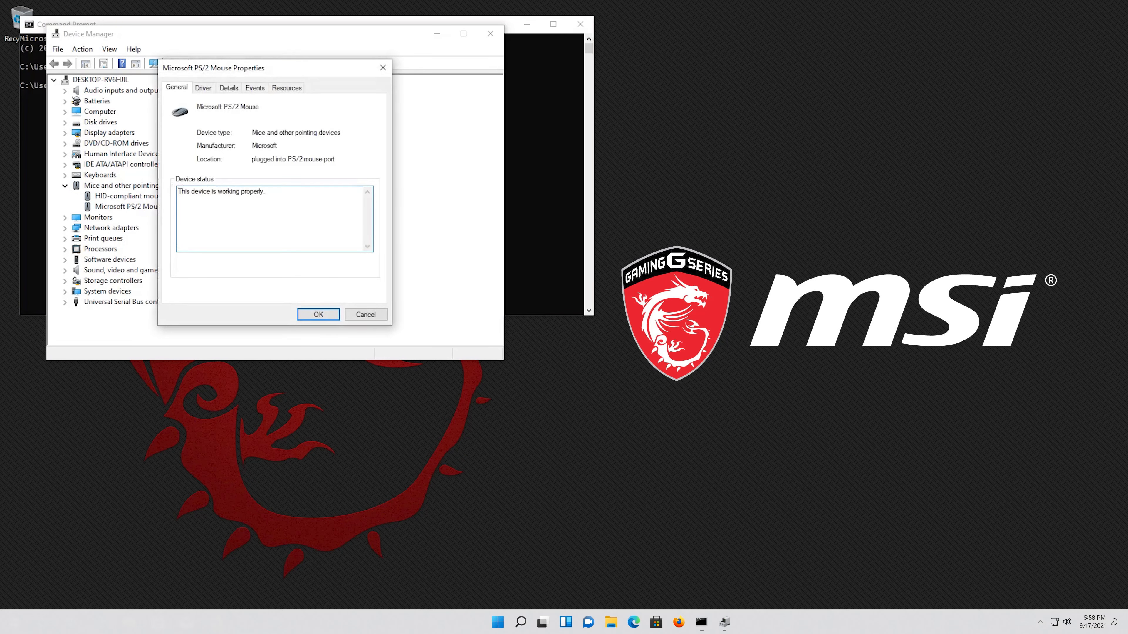
{"action": "key", "text": "Tab"}
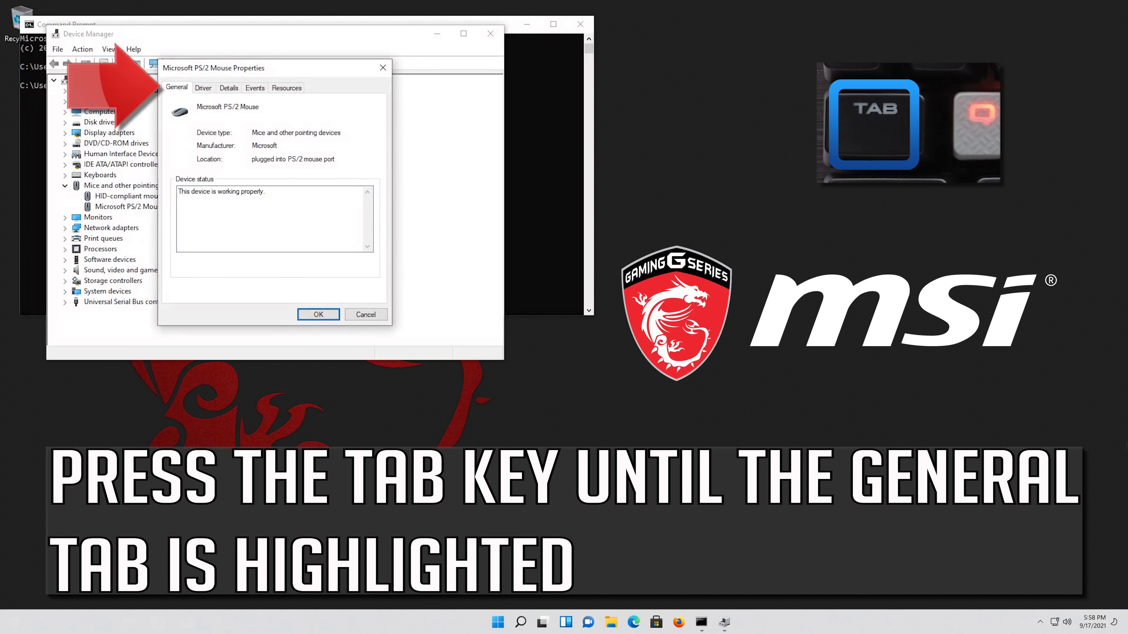
{"action": "key", "text": "Tab"}
{"action": "key", "text": "Tab"}
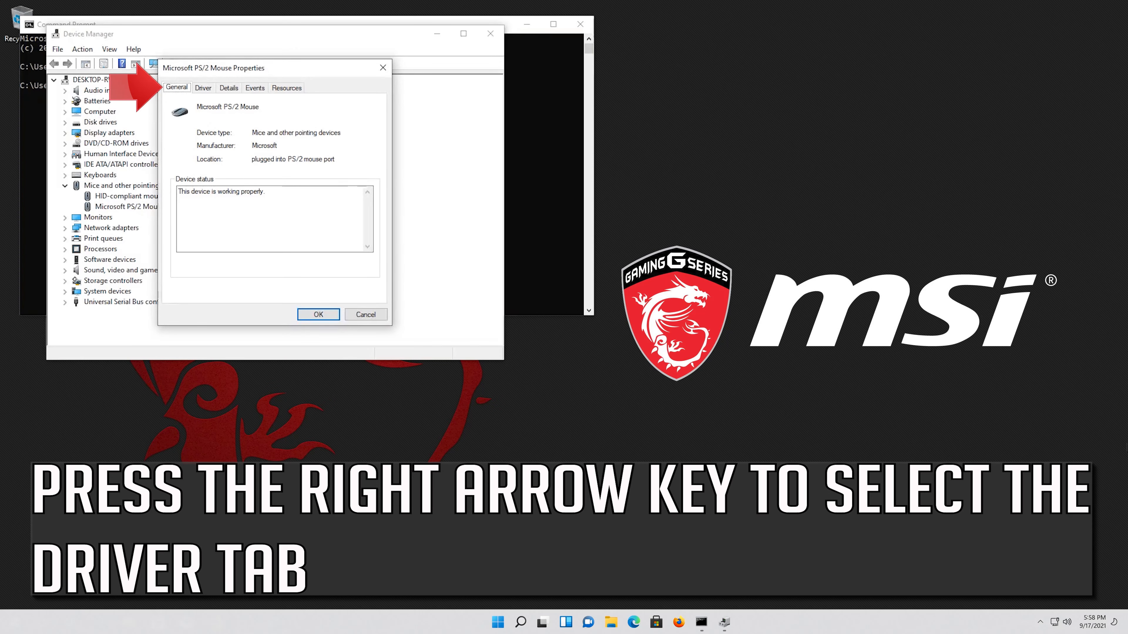
{"action": "key", "text": "Right"}
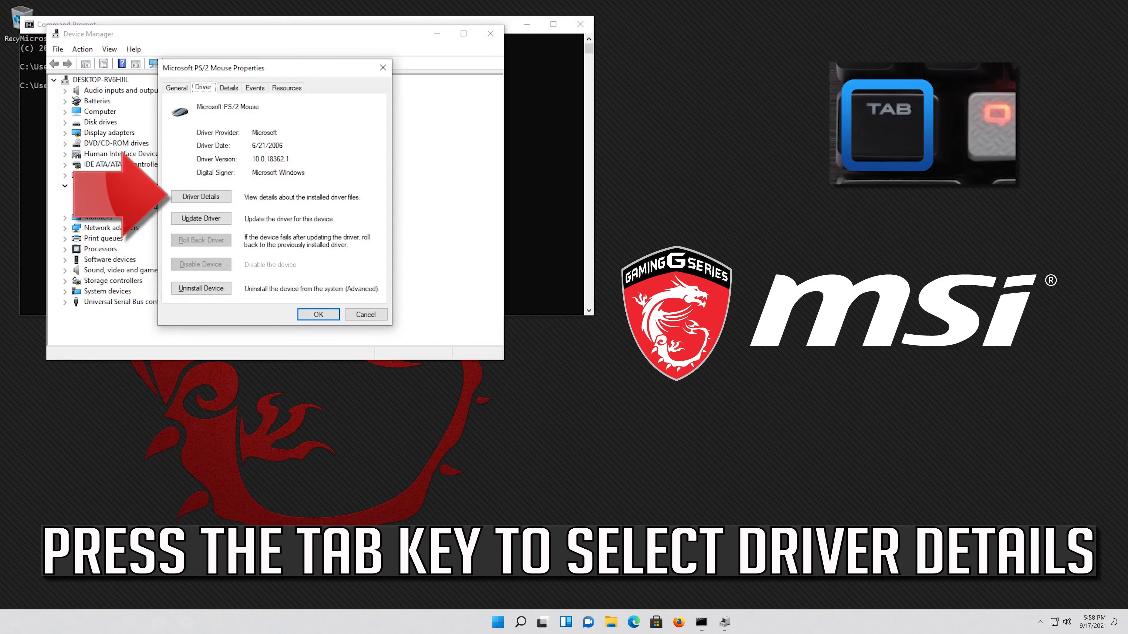
Step: Update the Microsoft PS/2 Mouse driver by searching automatically for updated driver software
{"action": "key", "text": "Tab"}
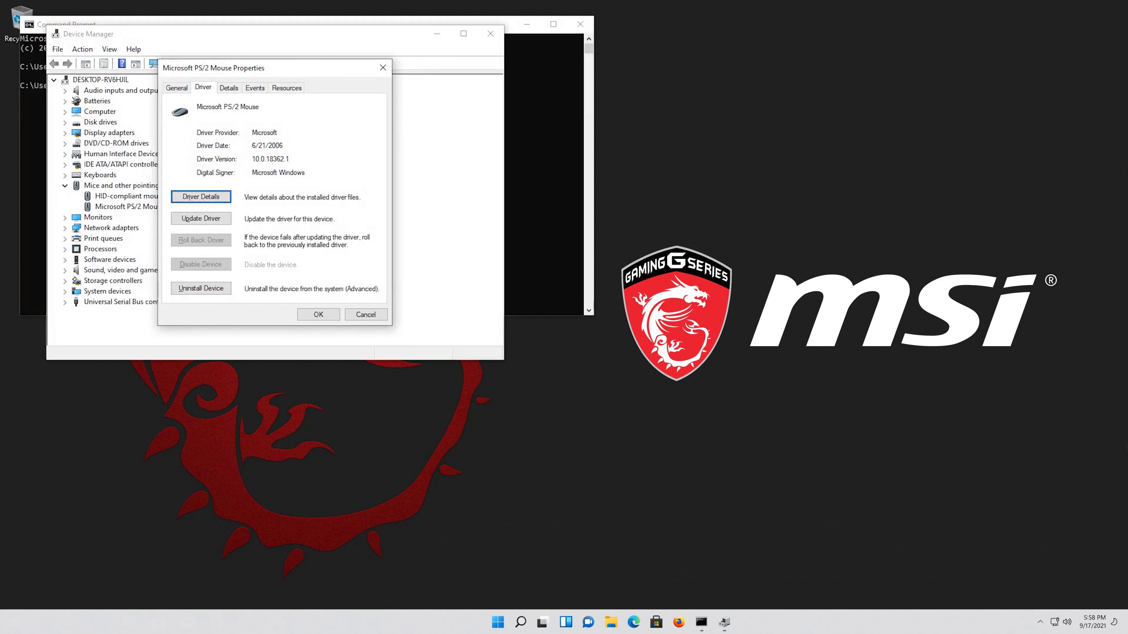
{"action": "key", "text": "Down"}
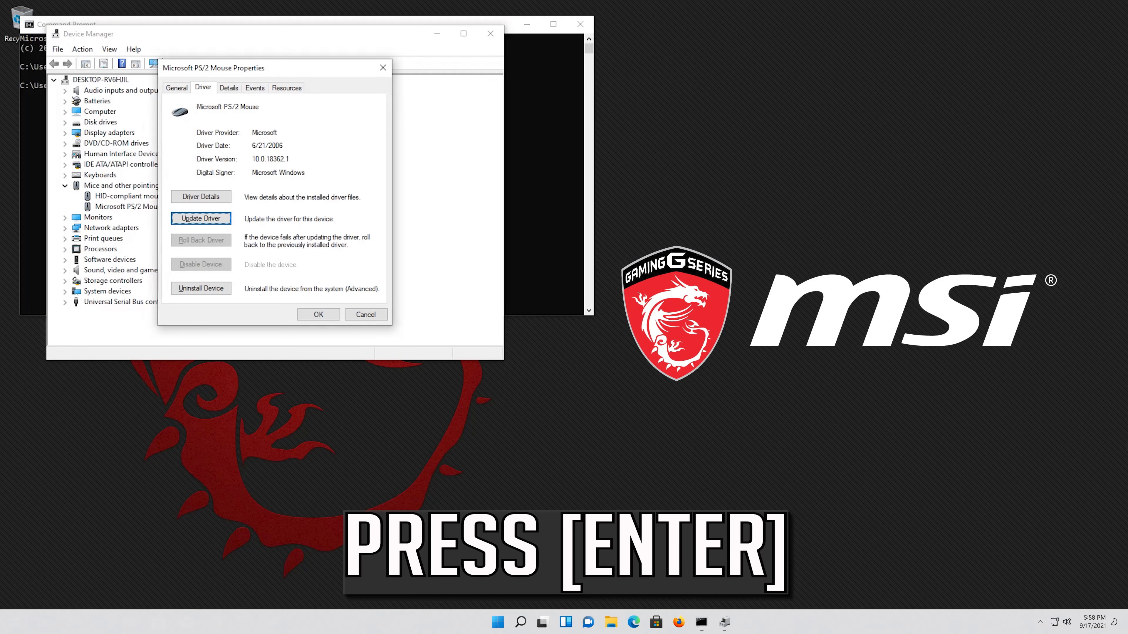
{"action": "key", "text": "Return"}
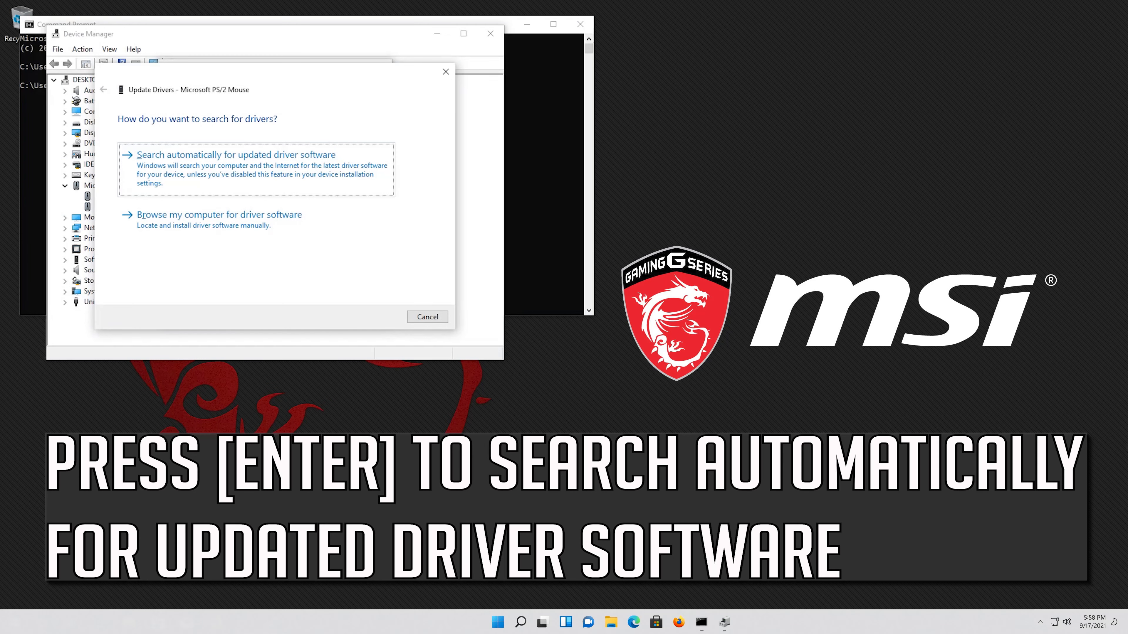
{"action": "key", "text": "Return"}
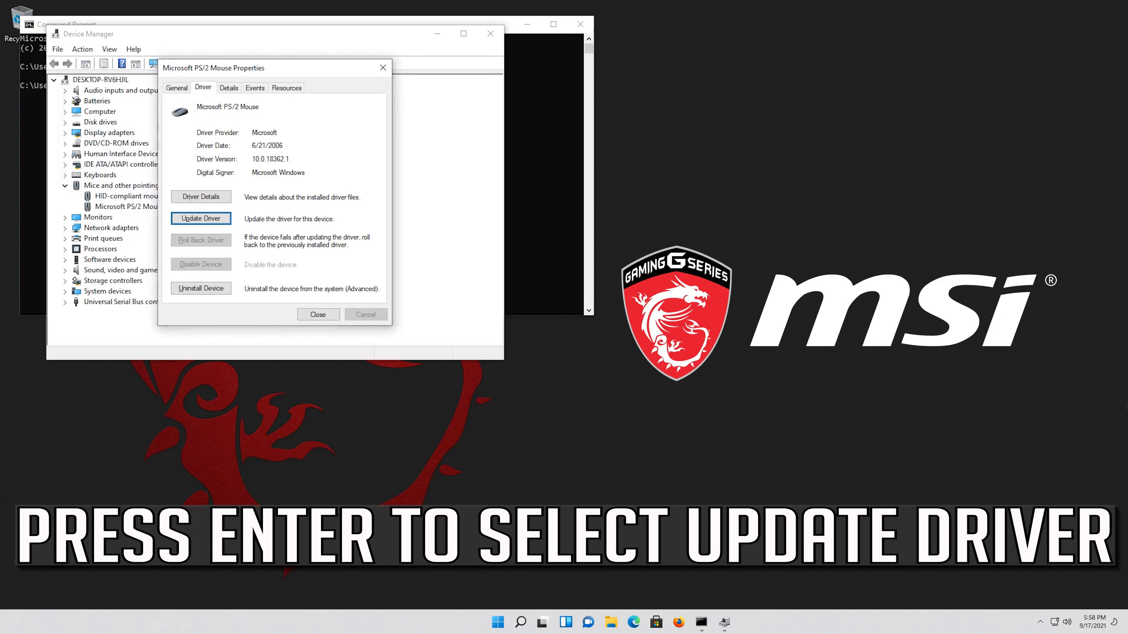
Step: Start another driver update that browses the computer and picks from the list of available drivers
{"action": "key", "text": "Return"}
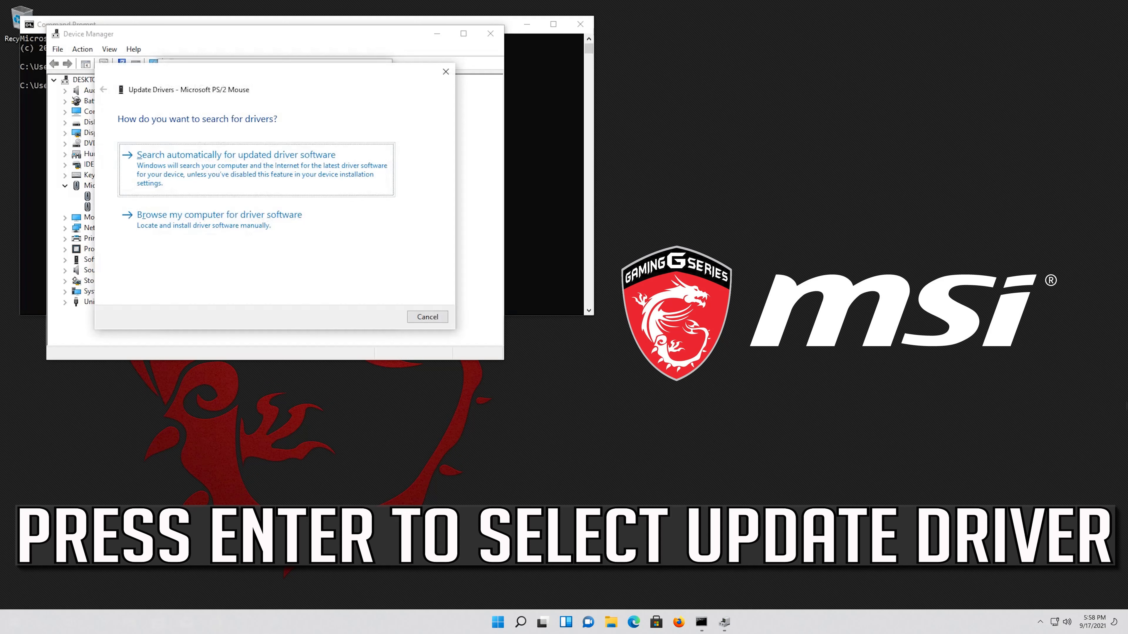
{"action": "key", "text": "Tab"}
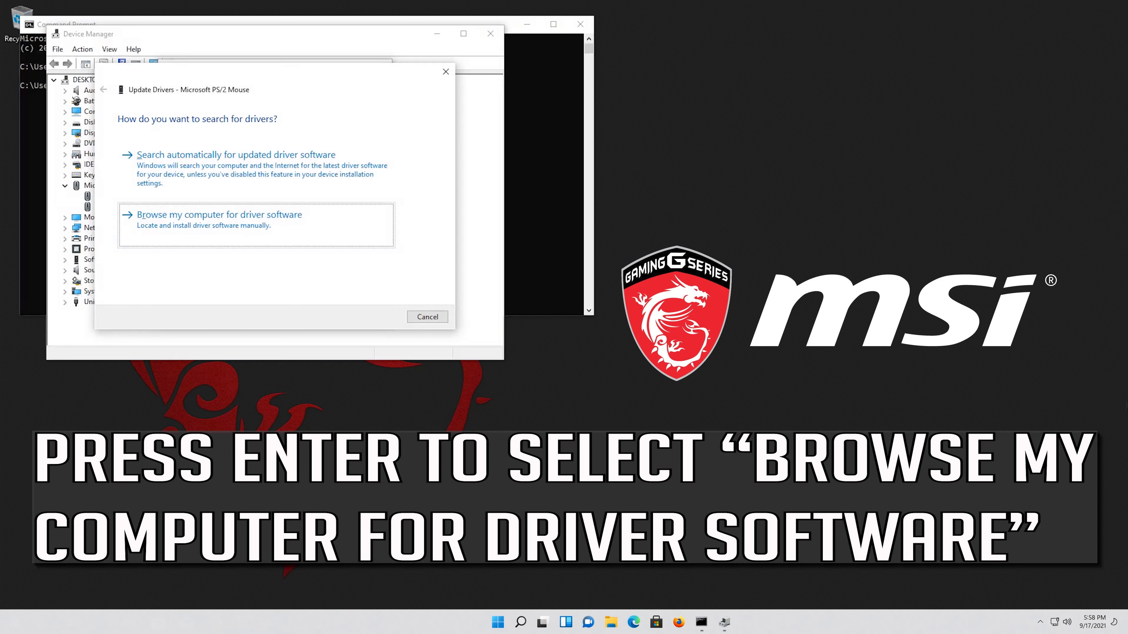
{"action": "key", "text": "Return"}
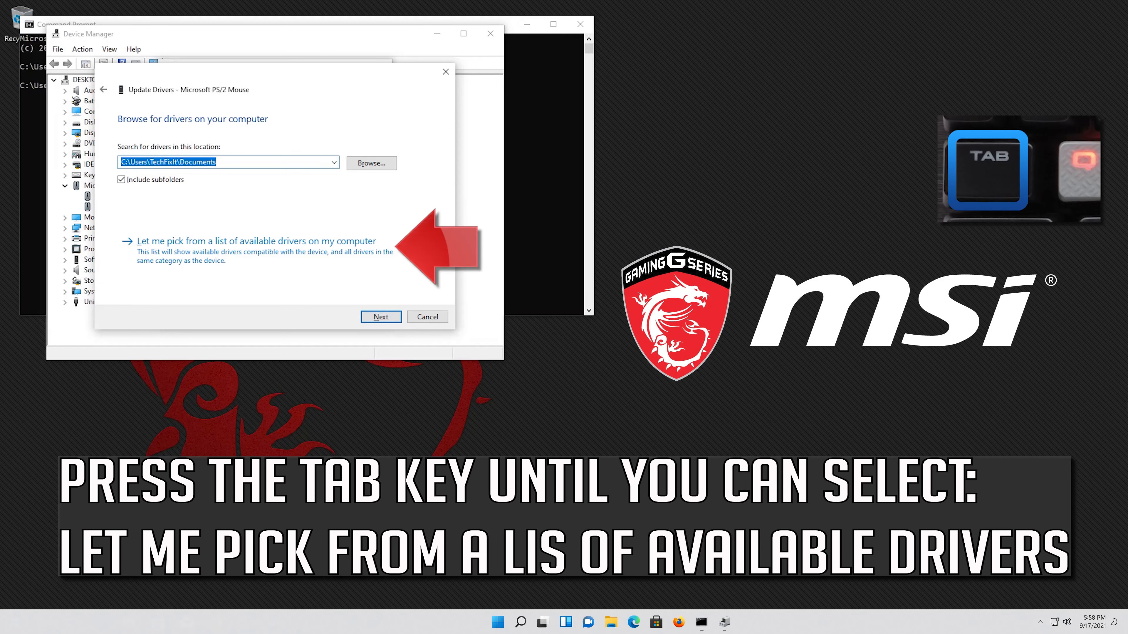
{"action": "key", "text": "Tab"}
{"action": "key", "text": "Tab"}
{"action": "key", "text": "Tab"}
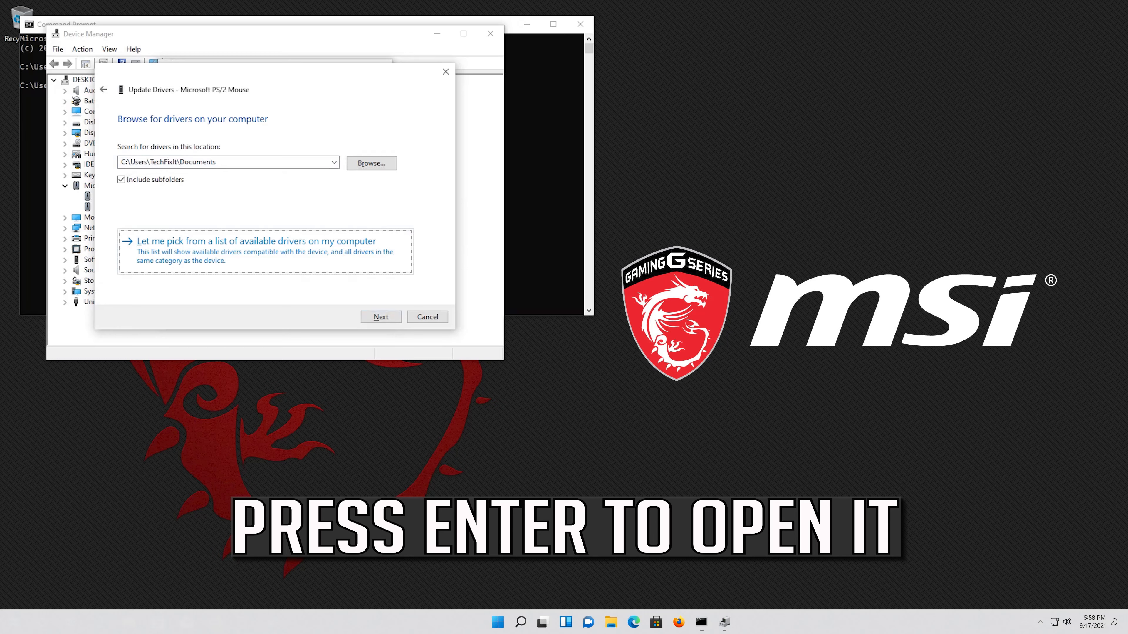
{"action": "key", "text": "Return"}
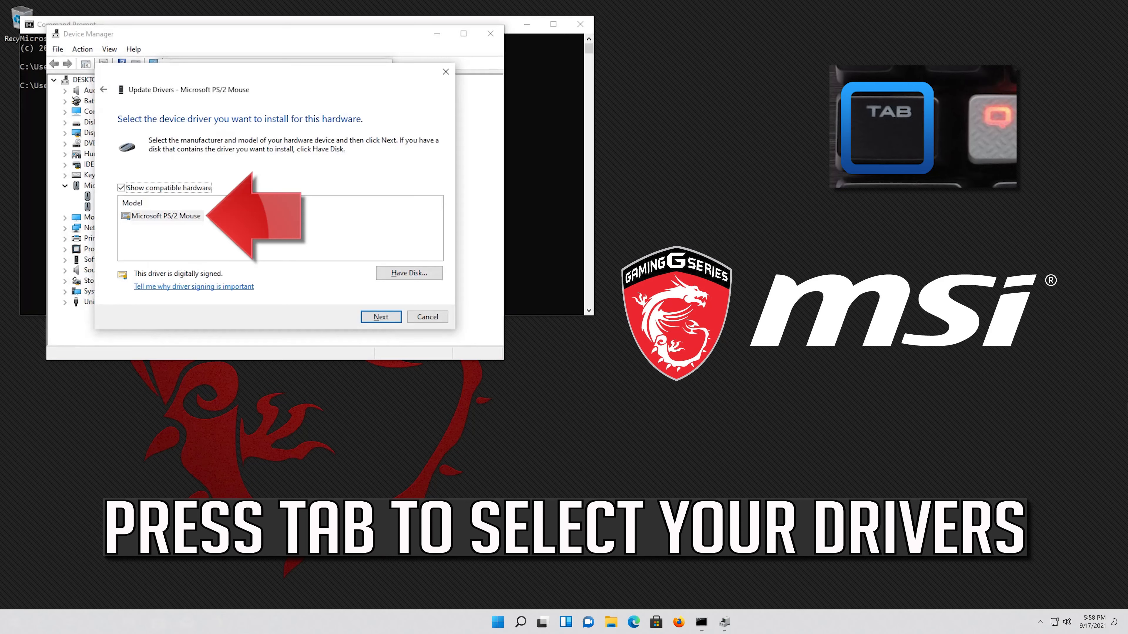
Step: Select the Microsoft PS/2 Mouse model from the compatible hardware list and install its driver
{"action": "key", "text": "Tab"}
{"action": "key", "text": "Tab"}
{"action": "key", "text": "Tab"}
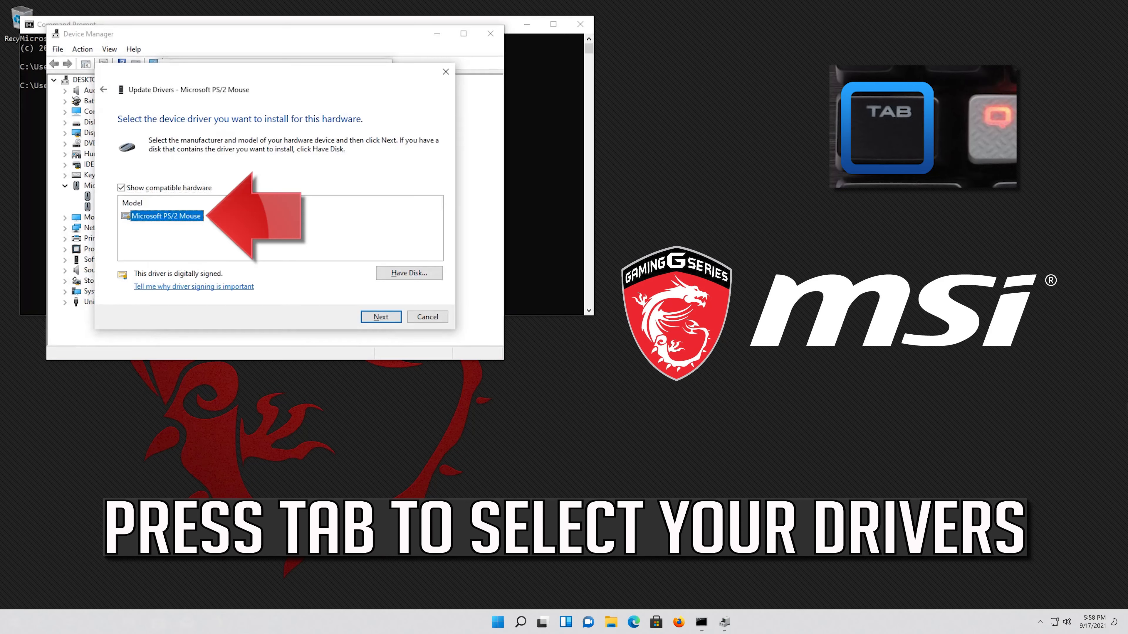
{"action": "key", "text": "Tab"}
{"action": "key", "text": "Tab"}
{"action": "key", "text": "Tab"}
{"action": "key", "text": "Tab"}
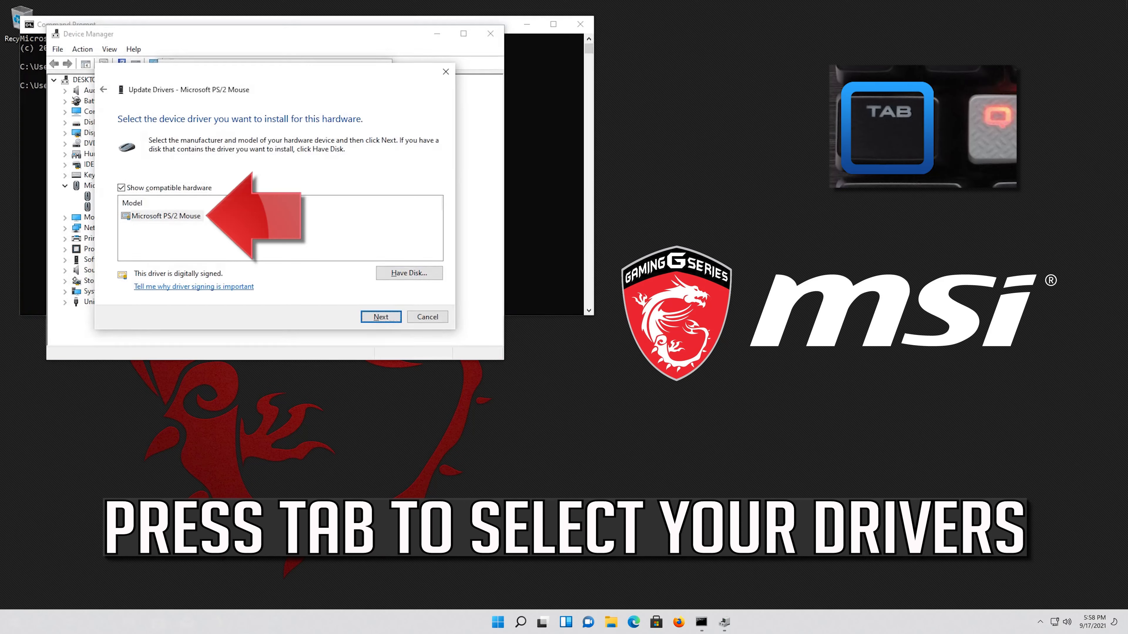
{"action": "key", "text": "Tab"}
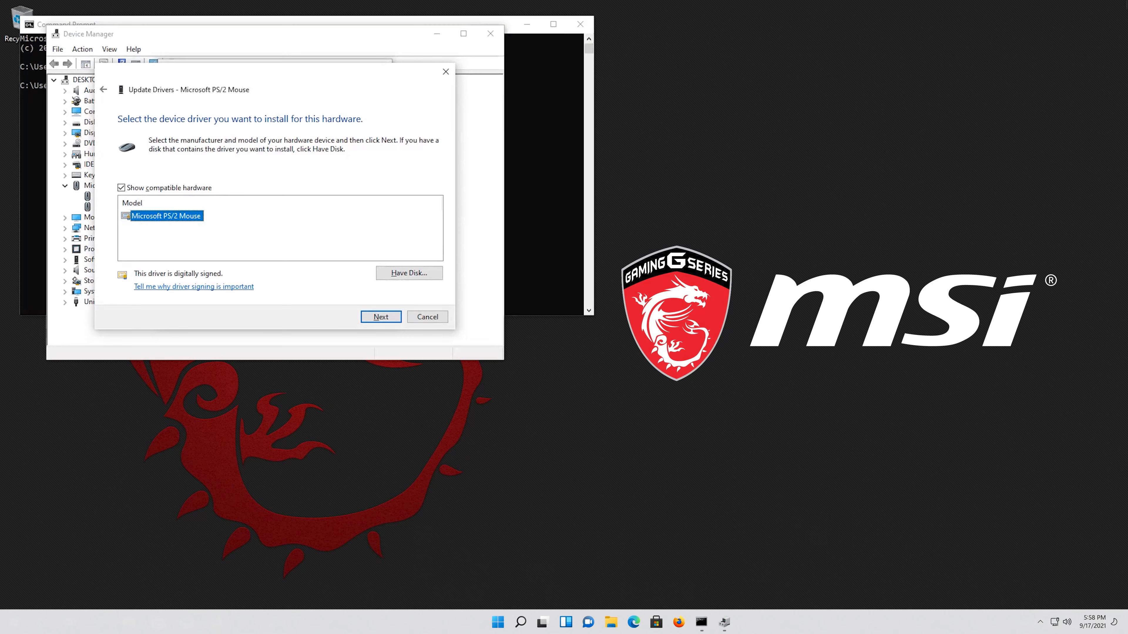
{"action": "key", "text": "Return"}
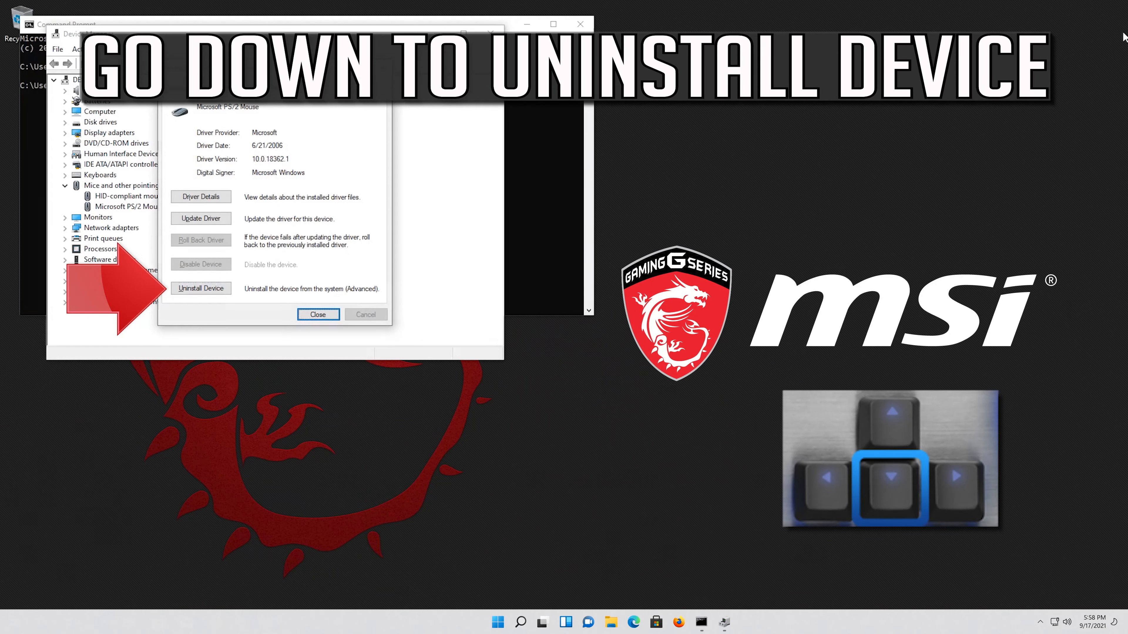
Step: Uninstall the Microsoft PS/2 Mouse device and restart the computer to finish removing it
{"action": "key", "text": "Tab"}
{"action": "key", "text": "Down"}
{"action": "key", "text": "Down"}
{"action": "key", "text": "Return"}
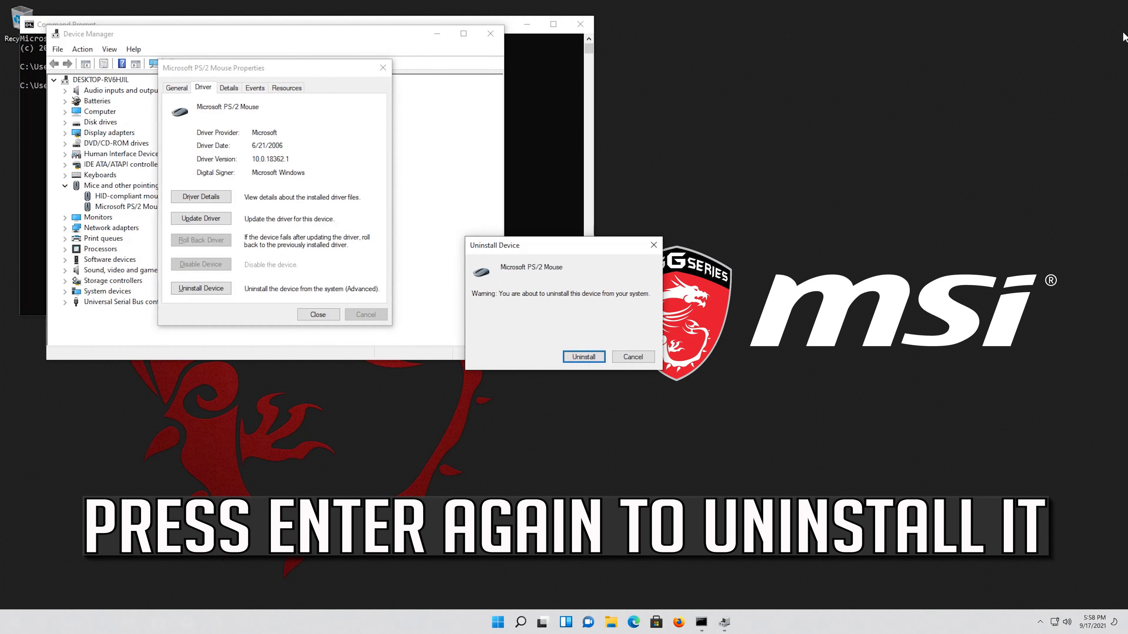
{"action": "key", "text": "Return"}
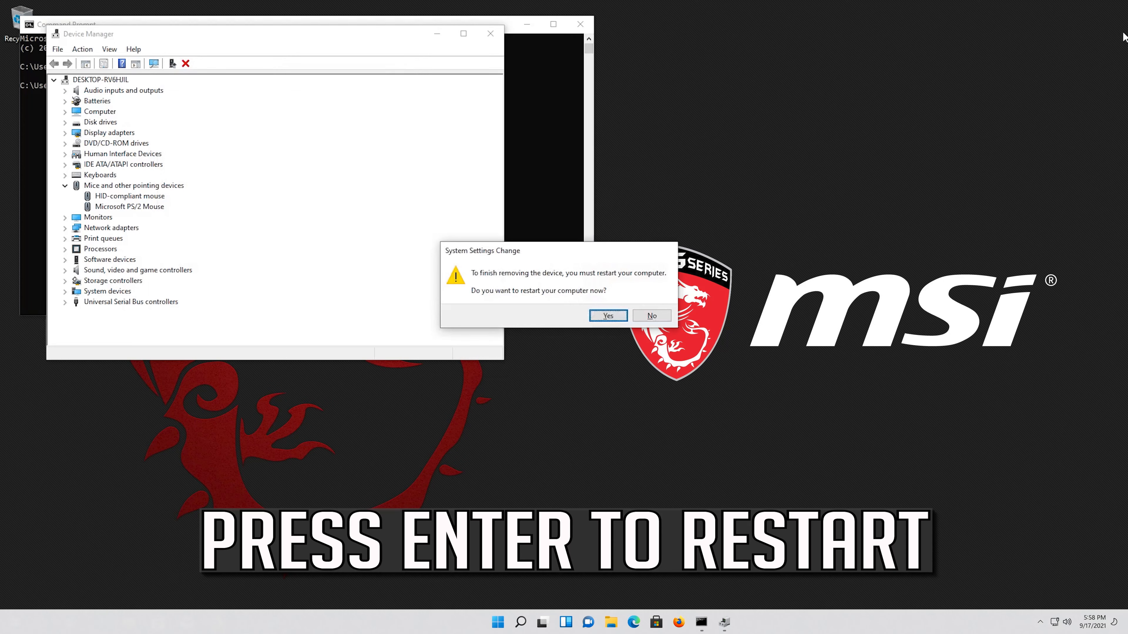
{"action": "key", "text": "Return"}
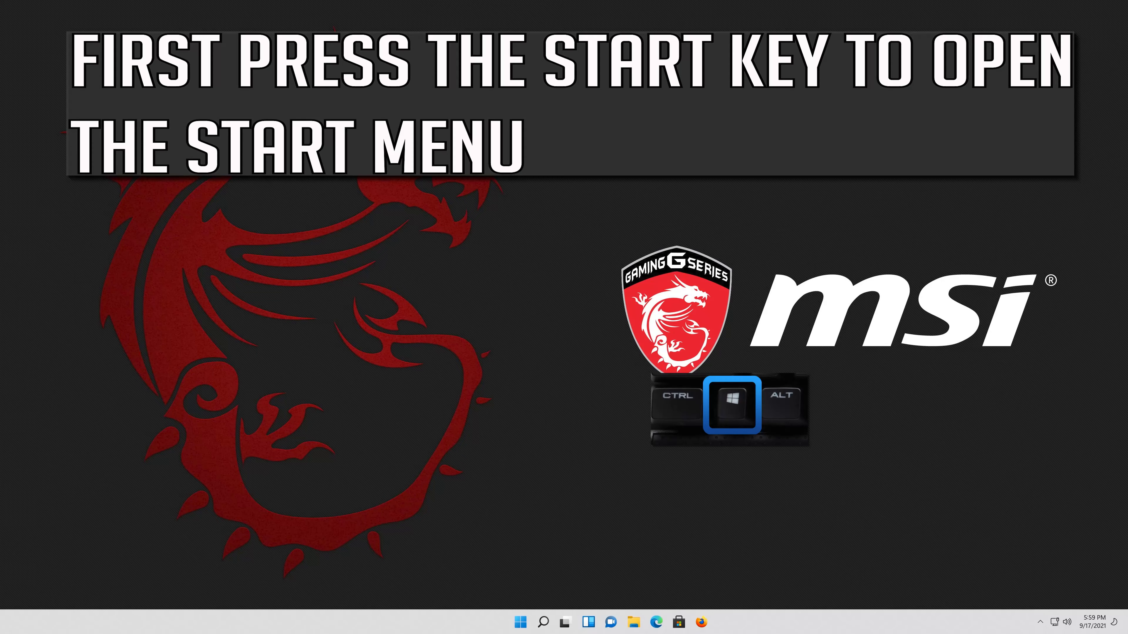
Step: Search for regedit, open Registry Editor and allow it to make changes to the device
{"action": "key", "text": "super"}
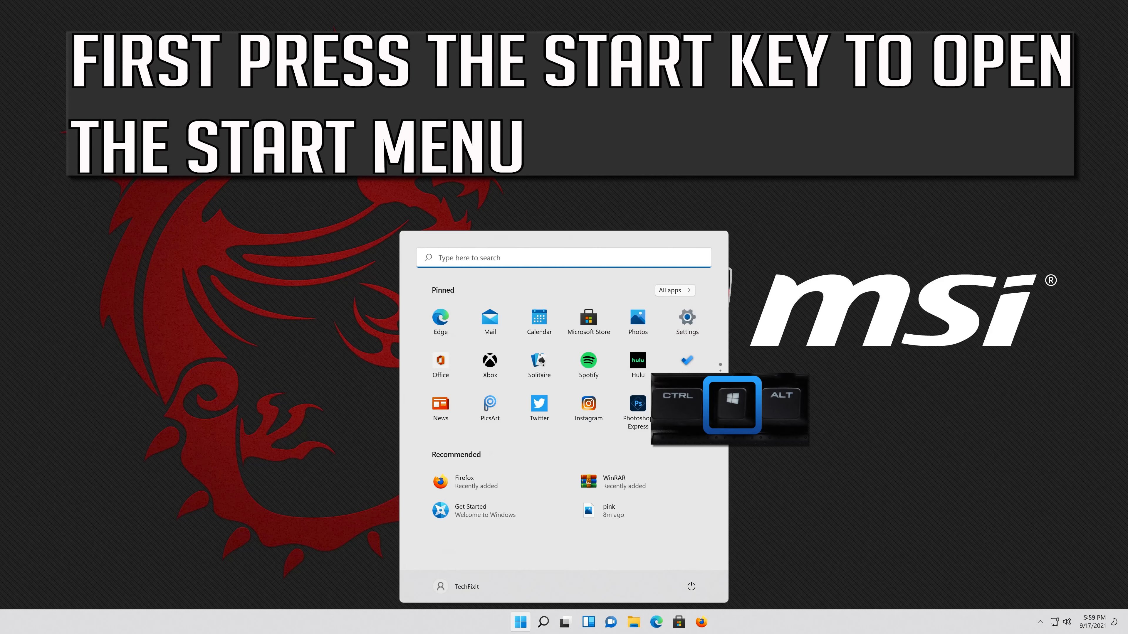
{"action": "type", "text": "regedit"}
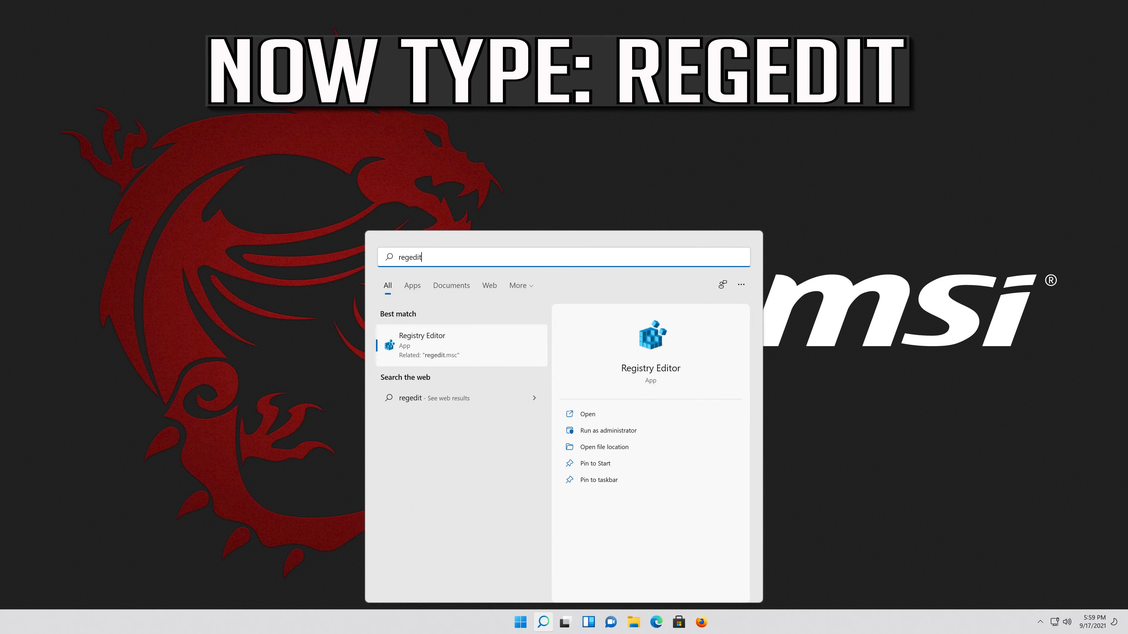
{"action": "key", "text": "Return"}
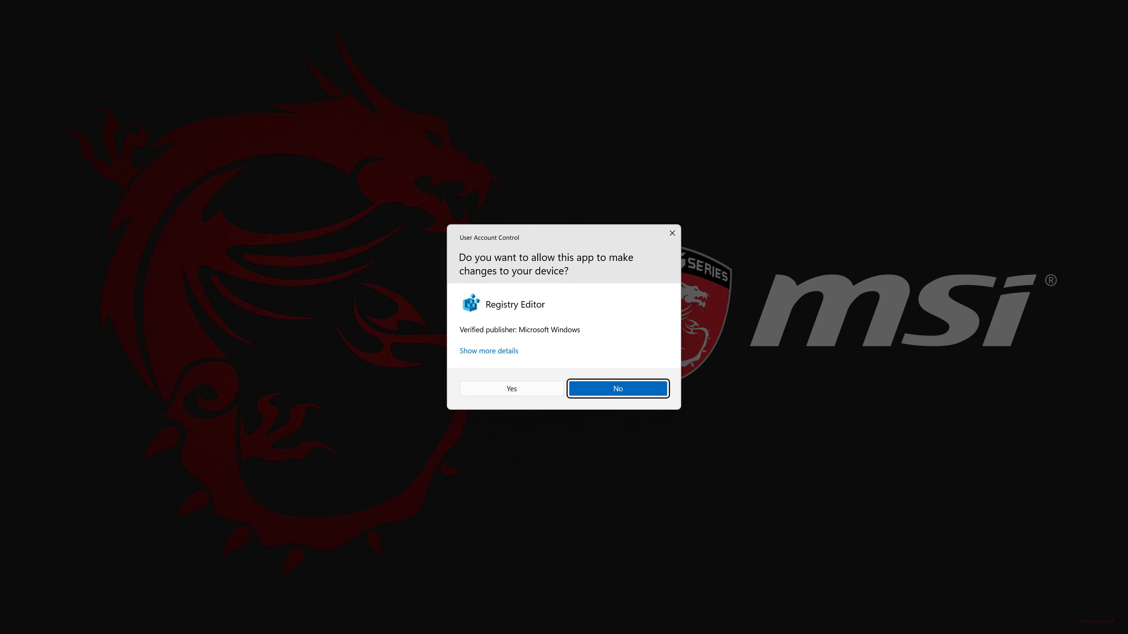
{"action": "key", "text": "Left"}
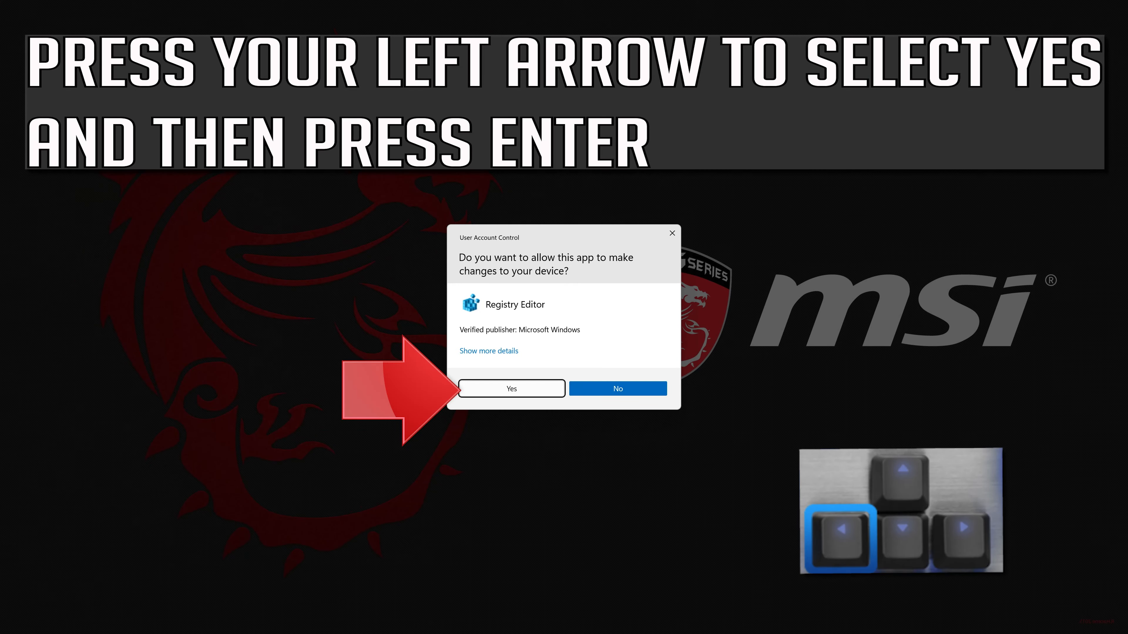
{"action": "key", "text": "Return"}
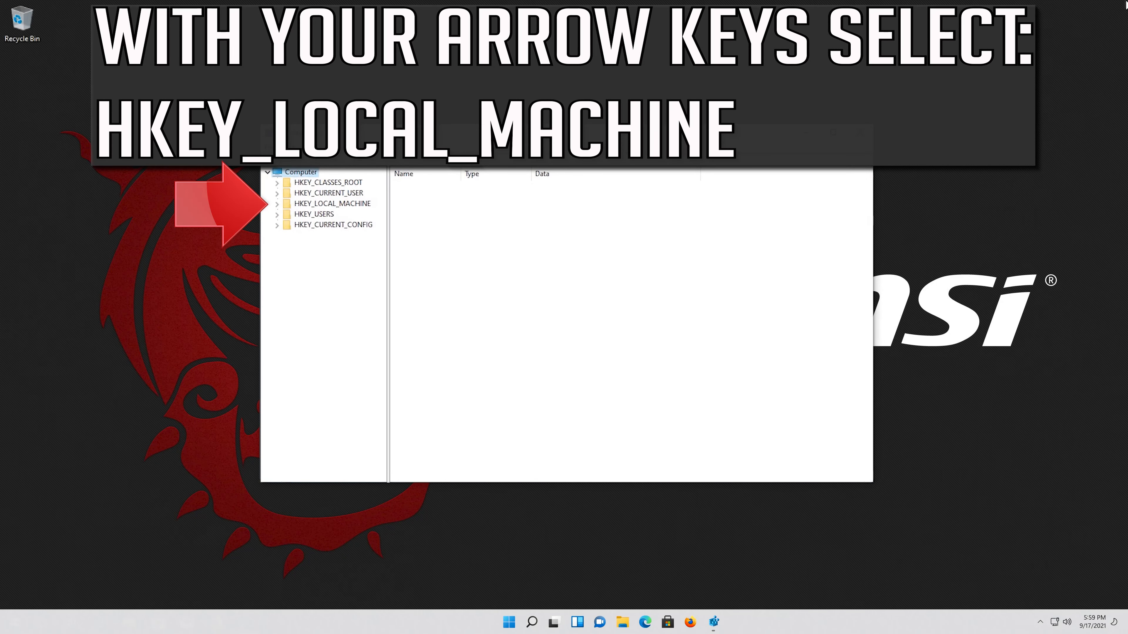
Step: Select the HKEY_LOCAL_MACHINE key in the registry tree and expand it
{"action": "key", "text": "Down"}
{"action": "key", "text": "Down"}
{"action": "key", "text": "Down"}
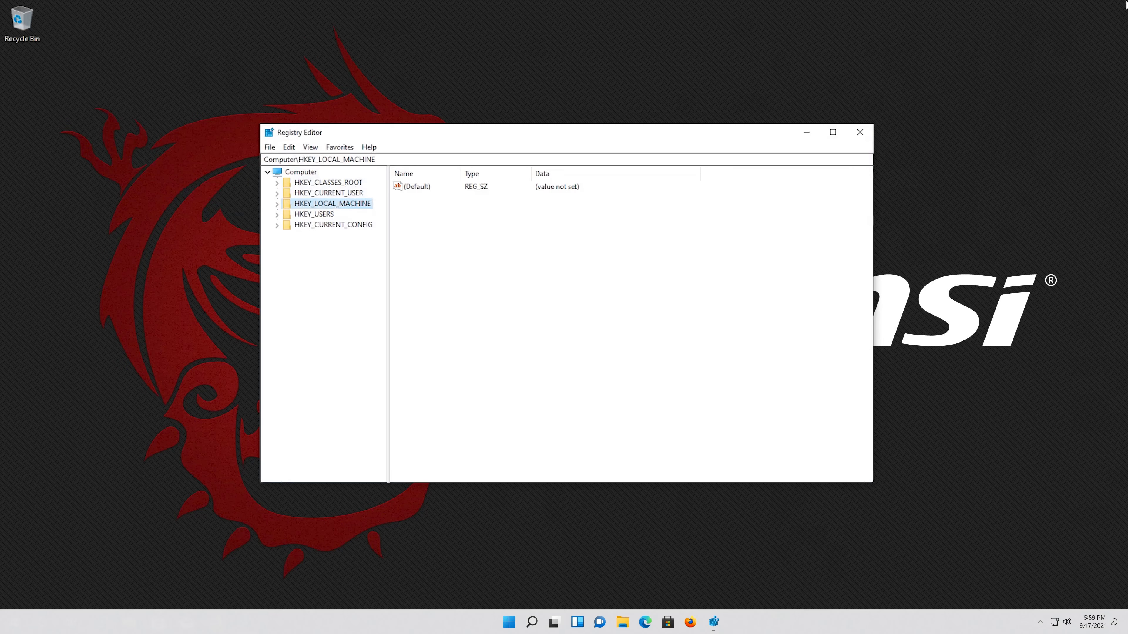
{"action": "key", "text": "Right"}
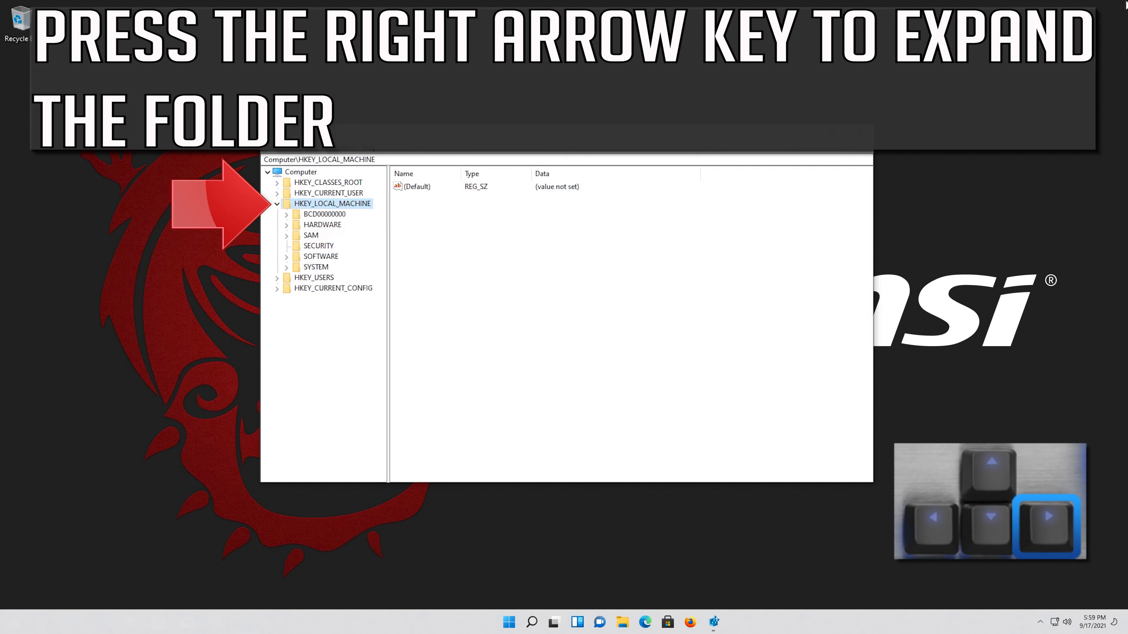
Step: Select the SOFTWARE key under HKEY_LOCAL_MACHINE in the registry tree and expand it
{"action": "key", "text": "Down"}
{"action": "key", "text": "Down"}
{"action": "key", "text": "Down"}
{"action": "key", "text": "Down"}
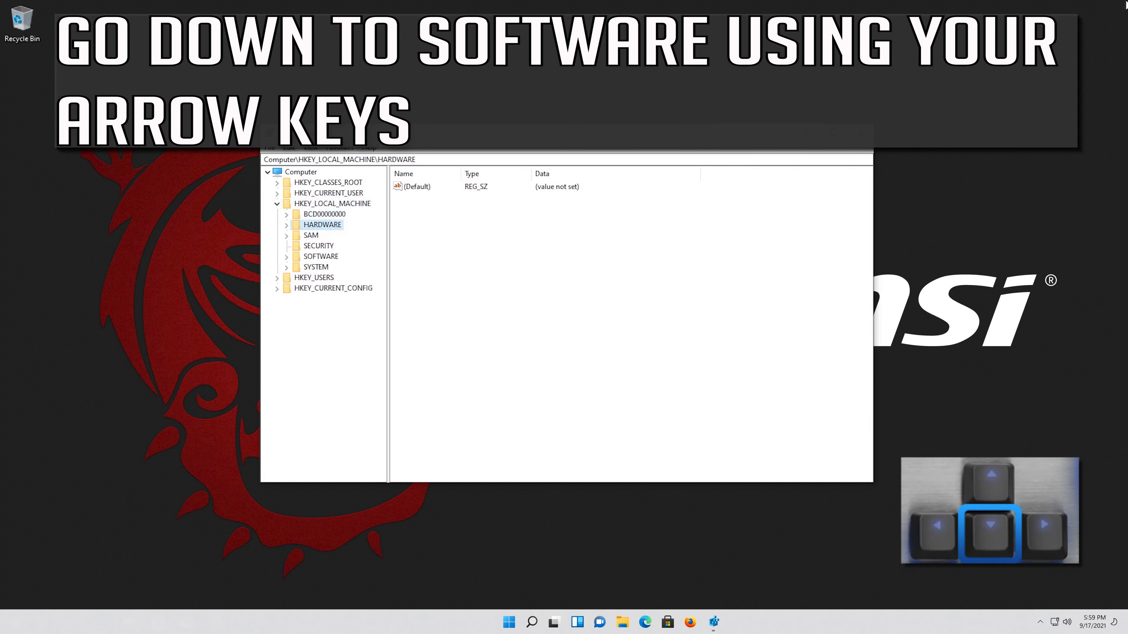
{"action": "key", "text": "Down"}
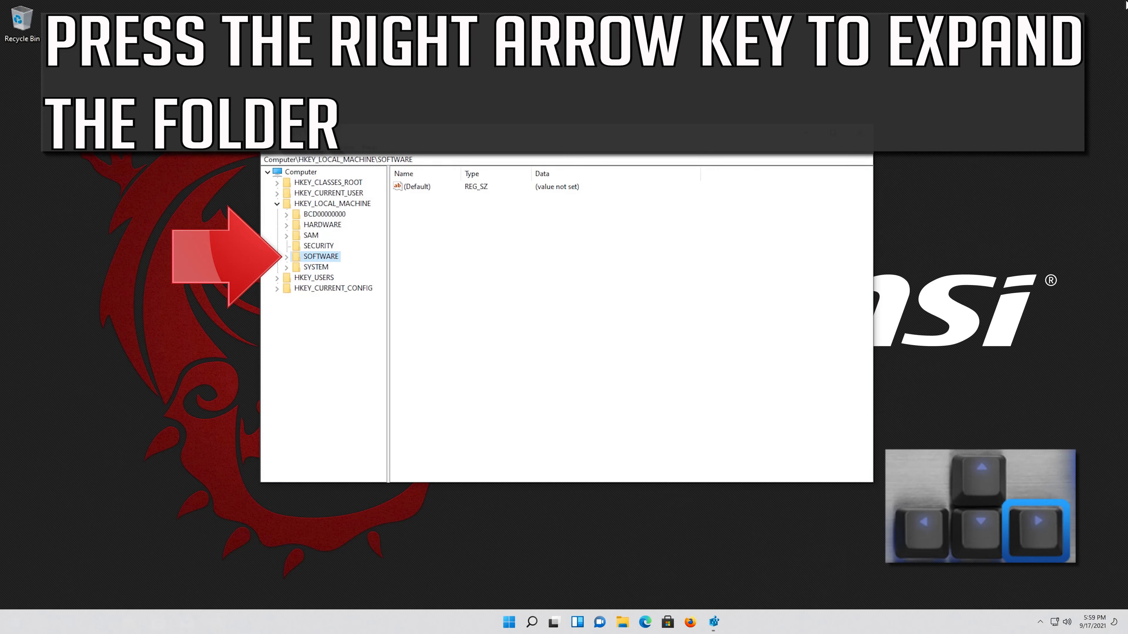
{"action": "key", "text": "Right"}
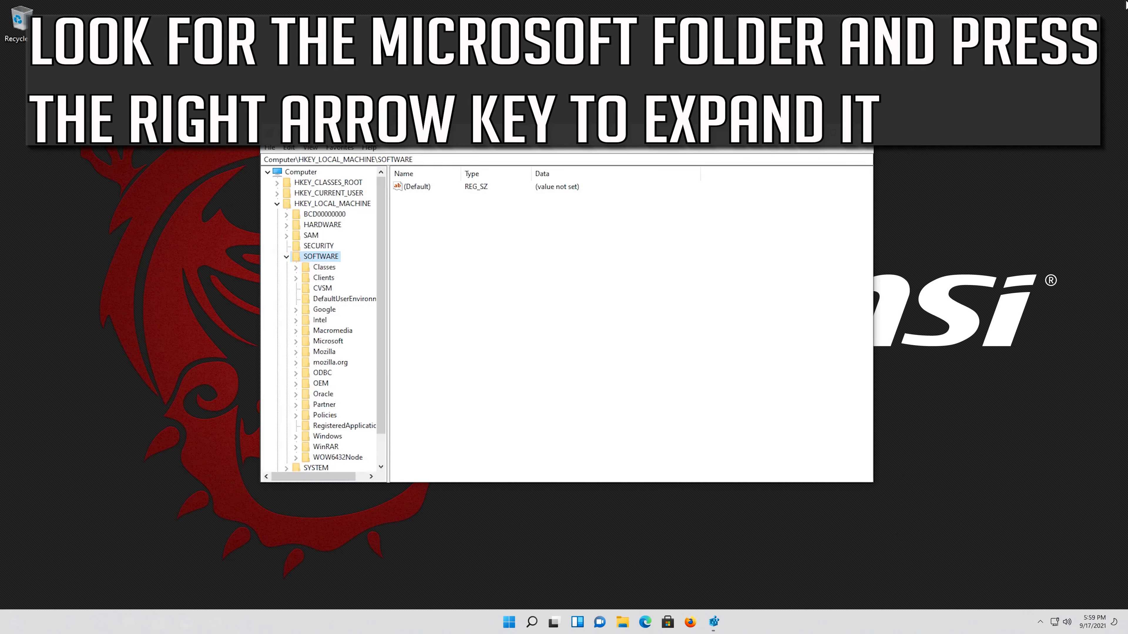
Step: Select the Microsoft key under SOFTWARE and expand it to list its subkeys
{"action": "key", "text": "Down"}
{"action": "key", "text": "Down"}
{"action": "key", "text": "Down"}
{"action": "key", "text": "Down"}
{"action": "key", "text": "Down"}
{"action": "key", "text": "Down"}
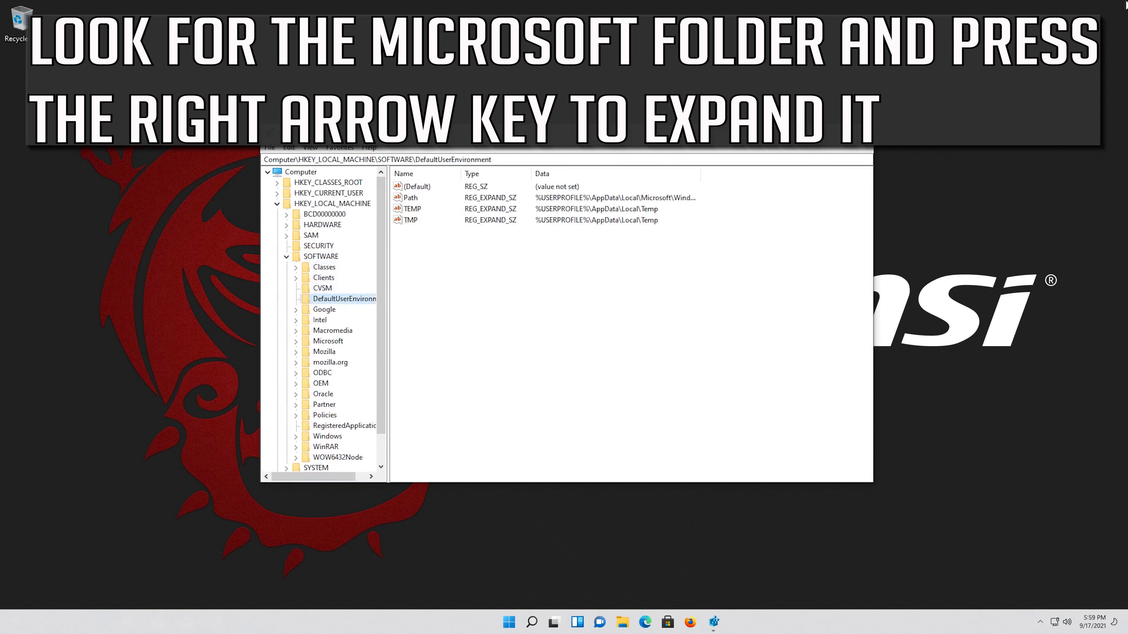
{"action": "key", "text": "Down"}
{"action": "key", "text": "Down"}
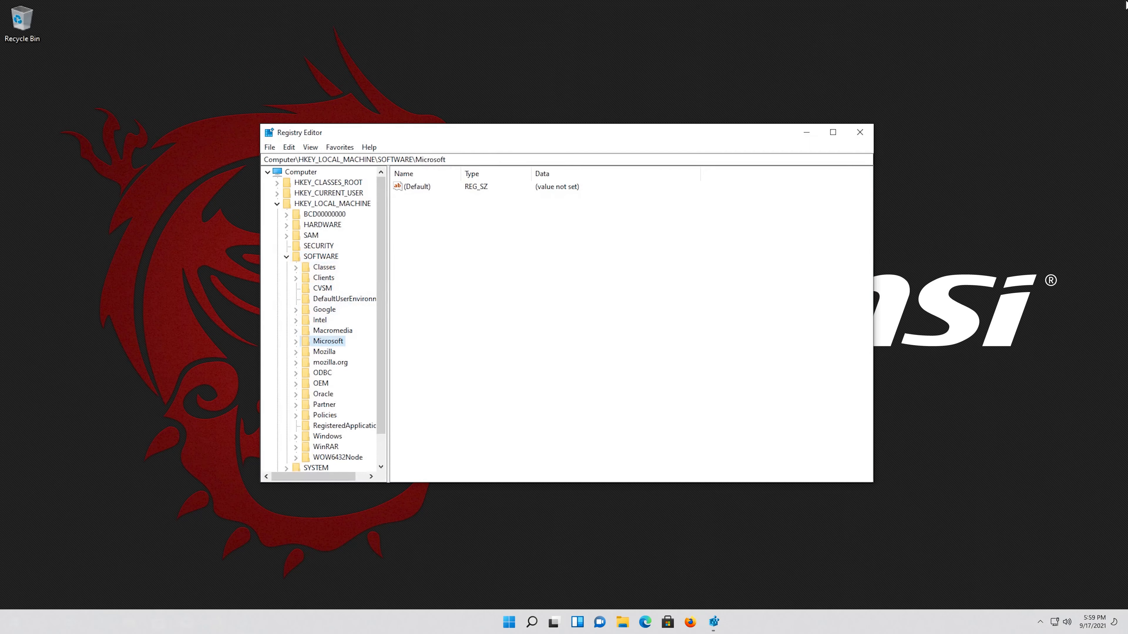
{"action": "key", "text": "Right"}
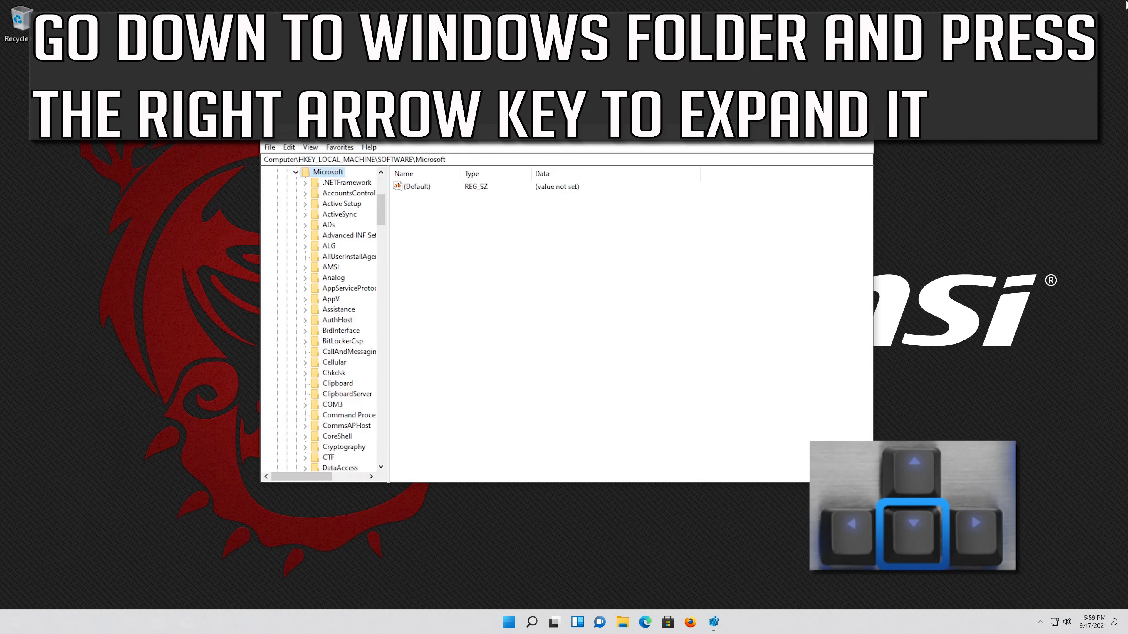
Step: Go down through the Microsoft subkeys to the Windows key and expand it
{"action": "key", "text": "Down"}
{"action": "key", "text": "Down"}
{"action": "key", "text": "Down"}
{"action": "key", "text": "Down"}
{"action": "key", "text": "Down"}
{"action": "key", "text": "Down"}
{"action": "key", "text": "Down"}
{"action": "key", "text": "Down"}
{"action": "key", "text": "Down"}
{"action": "key", "text": "Down"}
{"action": "key", "text": "Down"}
{"action": "key", "text": "Down"}
{"action": "key", "text": "Down"}
{"action": "key", "text": "Down"}
{"action": "key", "text": "Down"}
{"action": "key", "text": "Down"}
{"action": "key", "text": "Down"}
{"action": "key", "text": "Down"}
{"action": "key", "text": "Down"}
{"action": "key", "text": "Down"}
{"action": "key", "text": "Down"}
{"action": "key", "text": "Down"}
{"action": "key", "text": "Down"}
{"action": "key", "text": "Down"}
{"action": "key", "text": "Down"}
{"action": "key", "text": "Down"}
{"action": "key", "text": "Down"}
{"action": "key", "text": "Down"}
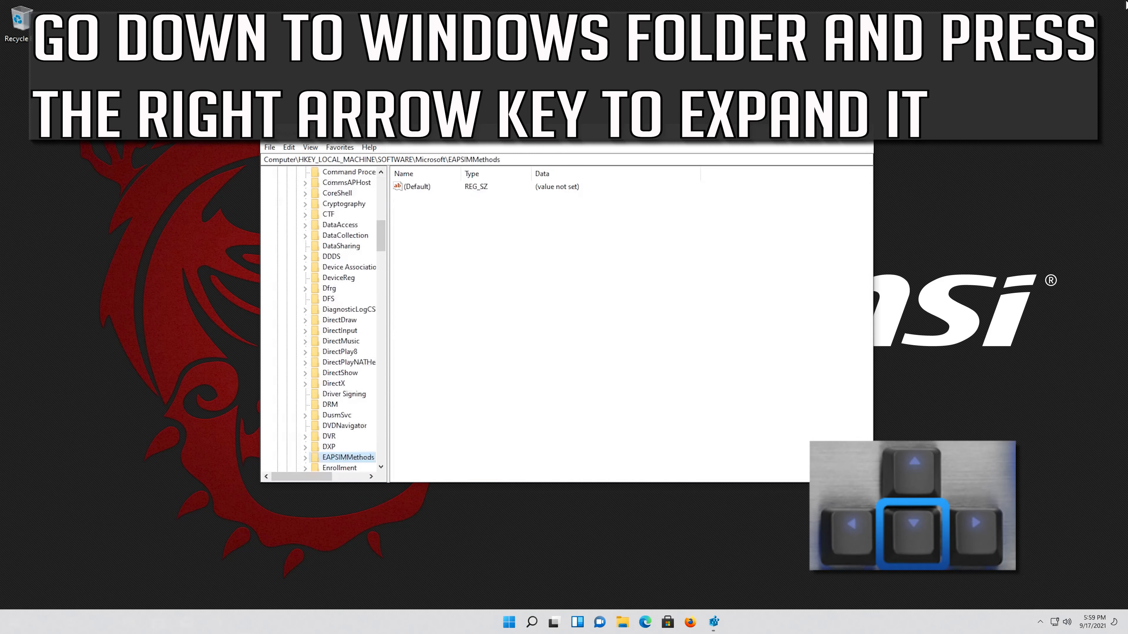
{"action": "key", "text": "Down"}
{"action": "key", "text": "Down"}
{"action": "key", "text": "Down"}
{"action": "key", "text": "Down"}
{"action": "key", "text": "Down"}
{"action": "key", "text": "Down"}
{"action": "key", "text": "Down"}
{"action": "key", "text": "Down"}
{"action": "key", "text": "Down"}
{"action": "key", "text": "Down"}
{"action": "key", "text": "Down"}
{"action": "key", "text": "Down"}
{"action": "key", "text": "Down"}
{"action": "key", "text": "Down"}
{"action": "key", "text": "Down"}
{"action": "key", "text": "Down"}
{"action": "key", "text": "Down"}
{"action": "key", "text": "Down"}
{"action": "key", "text": "Down"}
{"action": "key", "text": "Down"}
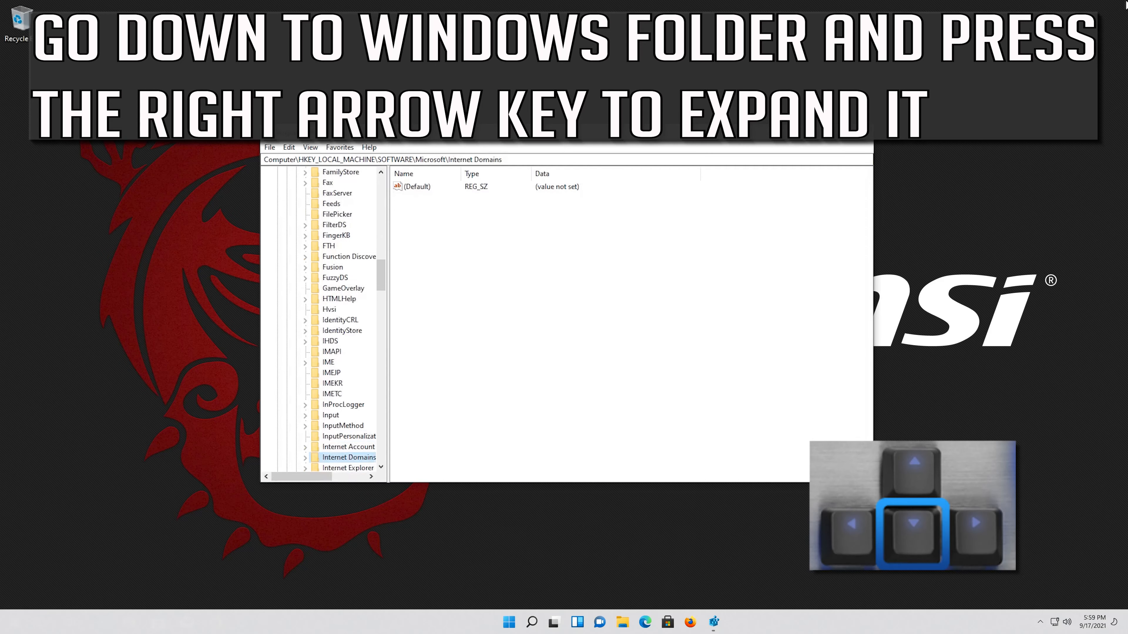
{"action": "key", "text": "Down"}
{"action": "key", "text": "Down"}
{"action": "key", "text": "Down"}
{"action": "key", "text": "Down"}
{"action": "key", "text": "Down"}
{"action": "key", "text": "Down"}
{"action": "key", "text": "Down"}
{"action": "key", "text": "Down"}
{"action": "key", "text": "Down"}
{"action": "key", "text": "Down"}
{"action": "key", "text": "Down"}
{"action": "key", "text": "Down"}
{"action": "key", "text": "Down"}
{"action": "key", "text": "Down"}
{"action": "key", "text": "Down"}
{"action": "key", "text": "Down"}
{"action": "key", "text": "Down"}
{"action": "key", "text": "Down"}
{"action": "key", "text": "Down"}
{"action": "key", "text": "Down"}
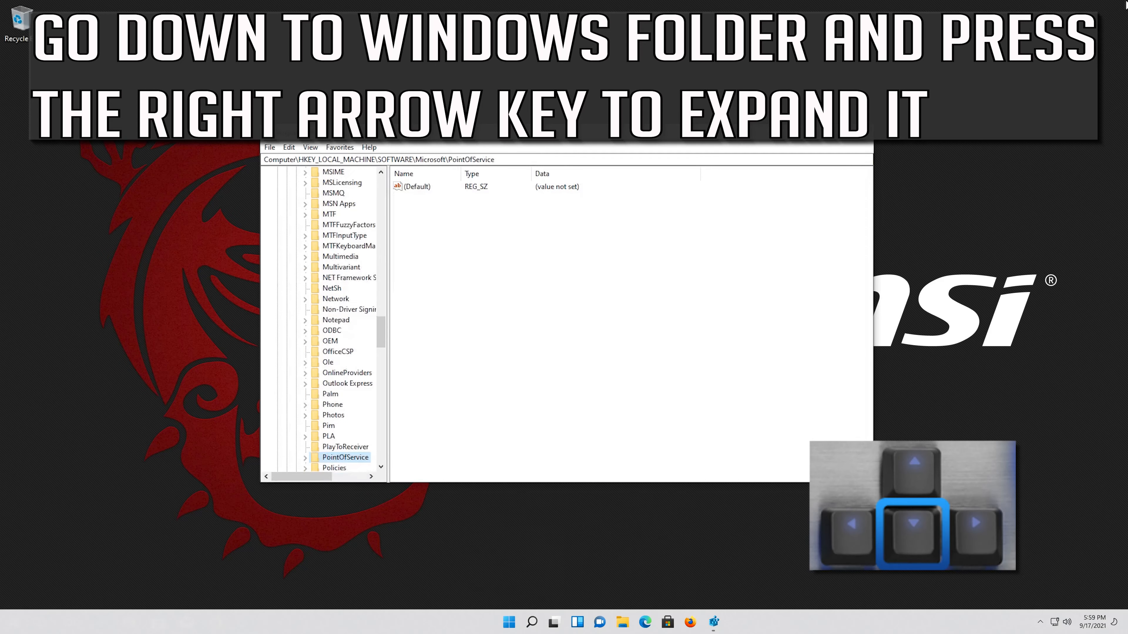
{"action": "key", "text": "Down"}
{"action": "key", "text": "Down"}
{"action": "key", "text": "Down"}
{"action": "key", "text": "Down"}
{"action": "key", "text": "Down"}
{"action": "key", "text": "Down"}
{"action": "key", "text": "Down"}
{"action": "key", "text": "Down"}
{"action": "key", "text": "Down"}
{"action": "key", "text": "Down"}
{"action": "key", "text": "Down"}
{"action": "key", "text": "Down"}
{"action": "key", "text": "Down"}
{"action": "key", "text": "Down"}
{"action": "key", "text": "Down"}
{"action": "key", "text": "Down"}
{"action": "key", "text": "Down"}
{"action": "key", "text": "Down"}
{"action": "key", "text": "Down"}
{"action": "key", "text": "Down"}
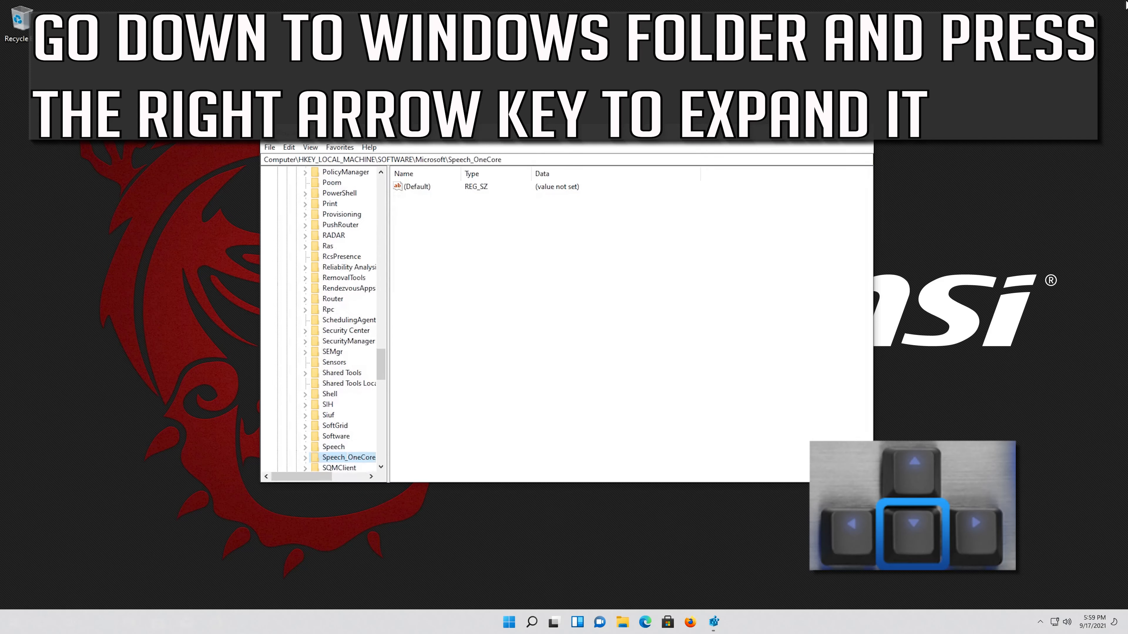
{"action": "key", "text": "Down"}
{"action": "key", "text": "Down"}
{"action": "key", "text": "Down"}
{"action": "key", "text": "Down"}
{"action": "key", "text": "Down"}
{"action": "key", "text": "Down"}
{"action": "key", "text": "Down"}
{"action": "key", "text": "Down"}
{"action": "key", "text": "Down"}
{"action": "key", "text": "Down"}
{"action": "key", "text": "Down"}
{"action": "key", "text": "Down"}
{"action": "key", "text": "Down"}
{"action": "key", "text": "Down"}
{"action": "key", "text": "Down"}
{"action": "key", "text": "Down"}
{"action": "key", "text": "Down"}
{"action": "key", "text": "Down"}
{"action": "key", "text": "Down"}
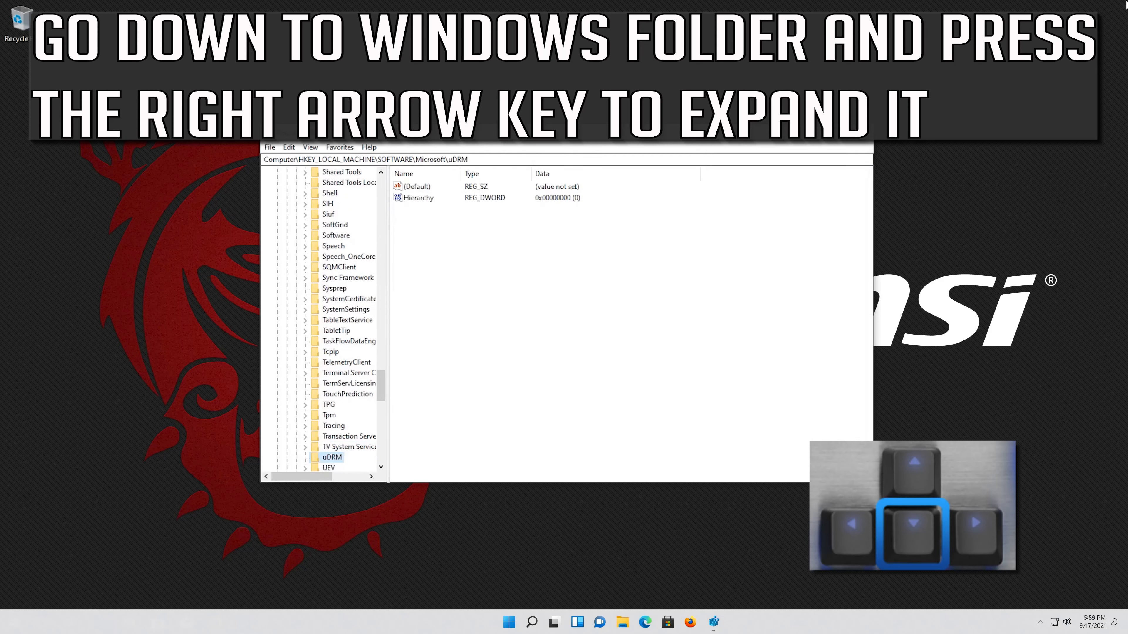
{"action": "key", "text": "Down"}
{"action": "key", "text": "Down"}
{"action": "key", "text": "Down"}
{"action": "key", "text": "Down"}
{"action": "key", "text": "Down"}
{"action": "key", "text": "Down"}
{"action": "key", "text": "Down"}
{"action": "key", "text": "Down"}
{"action": "key", "text": "Down"}
{"action": "key", "text": "Down"}
{"action": "key", "text": "Down"}
{"action": "key", "text": "Down"}
{"action": "key", "text": "Down"}
{"action": "key", "text": "Down"}
{"action": "key", "text": "Down"}
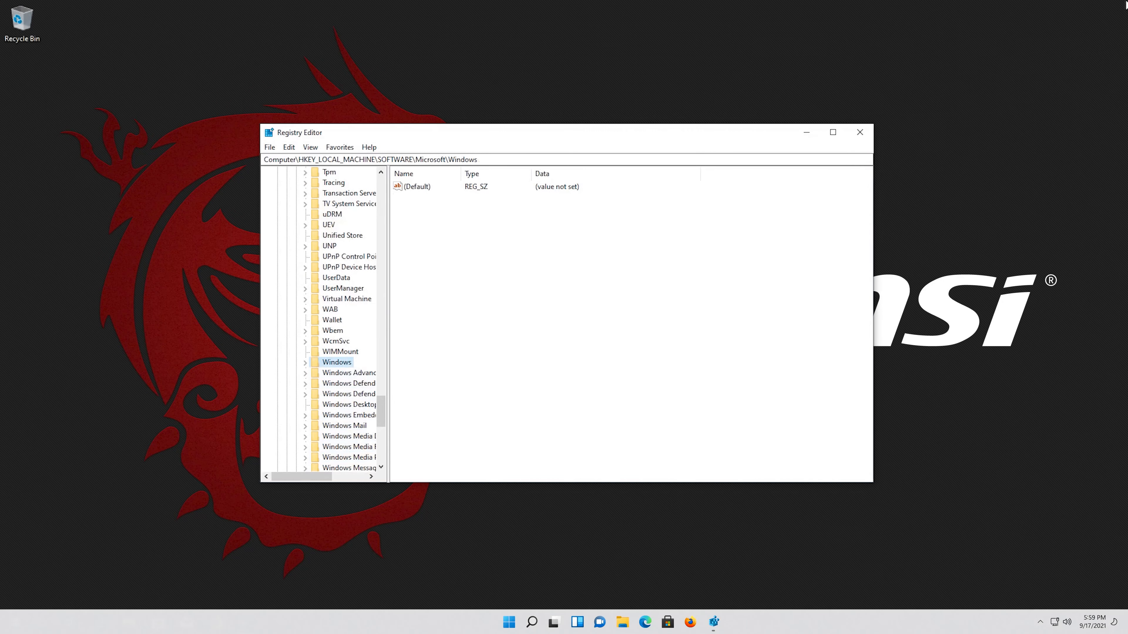
{"action": "key", "text": "Right"}
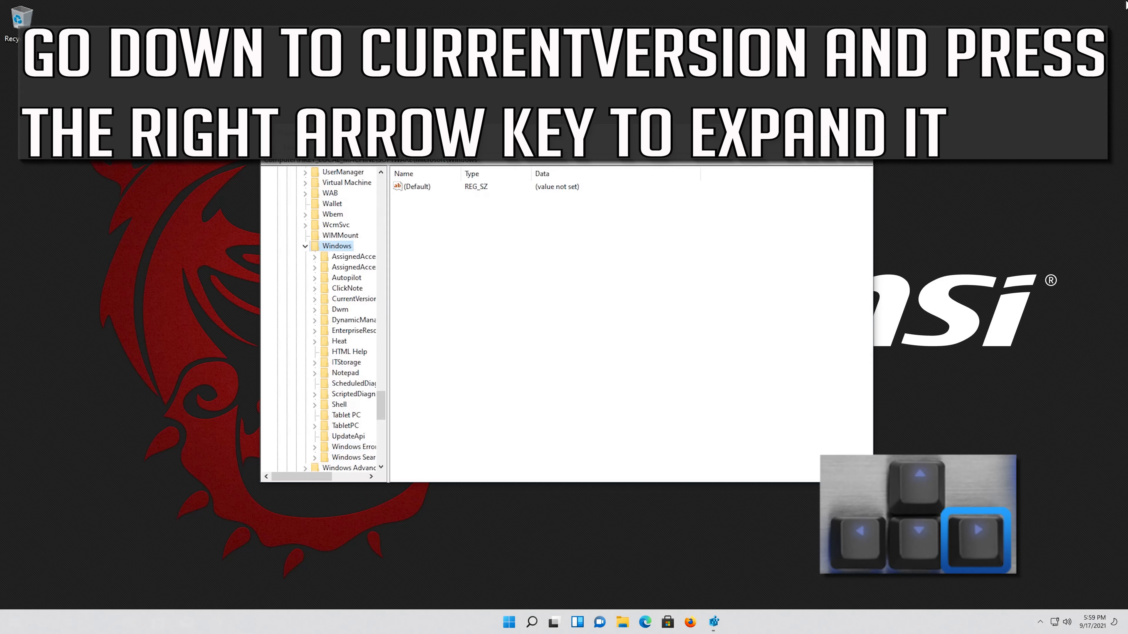
Step: Select the CurrentVersion key under Windows and expand it
{"action": "key", "text": "Down"}
{"action": "key", "text": "Down"}
{"action": "key", "text": "Down"}
{"action": "key", "text": "Down"}
{"action": "key", "text": "Down"}
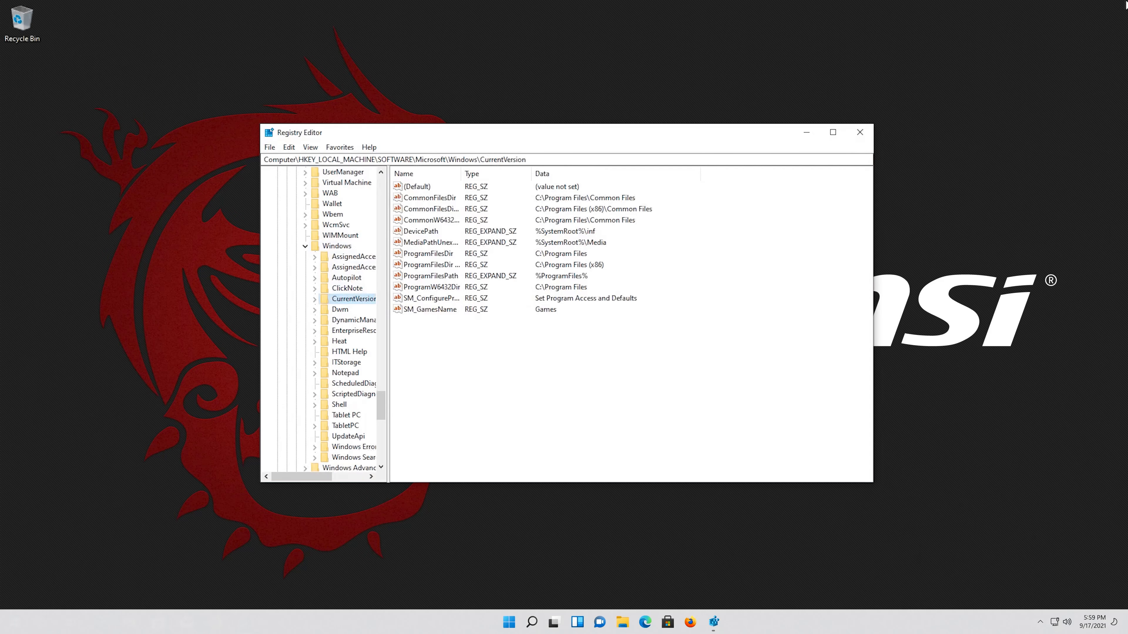
{"action": "key", "text": "Right"}
Step: Go down through the CurrentVersion subkeys to the Policies key and expand it
{"action": "key", "text": "Down"}
{"action": "key", "text": "Down"}
{"action": "key", "text": "Down"}
{"action": "key", "text": "Down"}
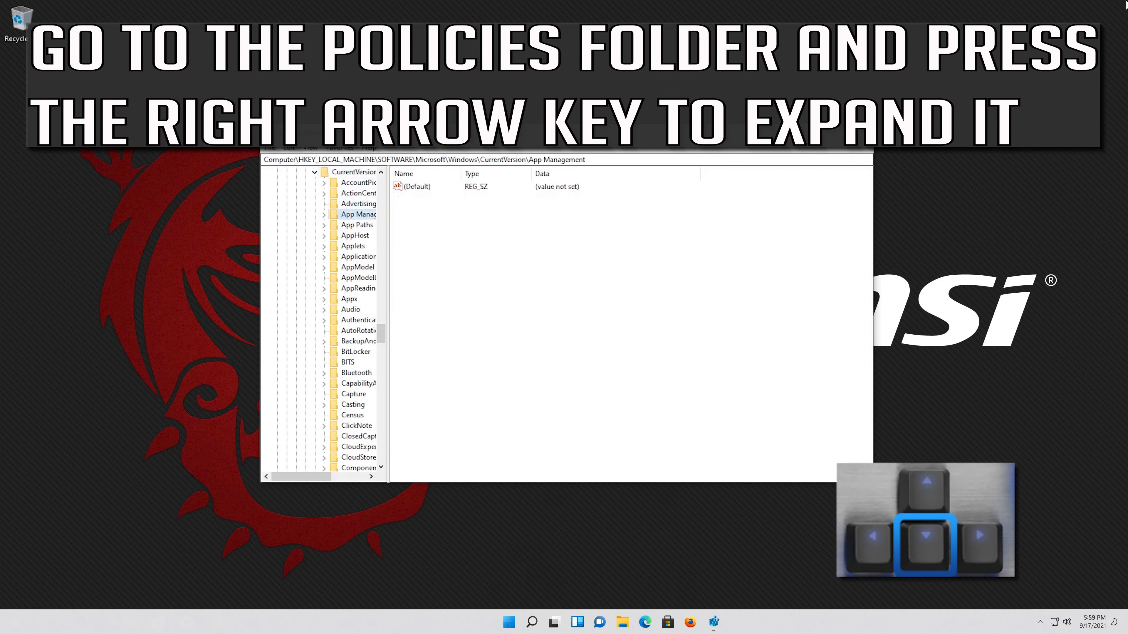
{"action": "key", "text": "Down"}
{"action": "key", "text": "Down"}
{"action": "key", "text": "Down"}
{"action": "key", "text": "Down"}
{"action": "key", "text": "Down"}
{"action": "key", "text": "Down"}
{"action": "key", "text": "Down"}
{"action": "key", "text": "Down"}
{"action": "key", "text": "Down"}
{"action": "key", "text": "Down"}
{"action": "key", "text": "Down"}
{"action": "key", "text": "Down"}
{"action": "key", "text": "Down"}
{"action": "key", "text": "Down"}
{"action": "key", "text": "Down"}
{"action": "key", "text": "Down"}
{"action": "key", "text": "Down"}
{"action": "key", "text": "Down"}
{"action": "key", "text": "Down"}
{"action": "key", "text": "Down"}
{"action": "key", "text": "Down"}
{"action": "key", "text": "Down"}
{"action": "key", "text": "Down"}
{"action": "key", "text": "Down"}
{"action": "key", "text": "Down"}
{"action": "key", "text": "Down"}
{"action": "key", "text": "Down"}
{"action": "key", "text": "Down"}
{"action": "key", "text": "Down"}
{"action": "key", "text": "Down"}
{"action": "key", "text": "Down"}
{"action": "key", "text": "Down"}
{"action": "key", "text": "Down"}
{"action": "key", "text": "Down"}
{"action": "key", "text": "Down"}
{"action": "key", "text": "Down"}
{"action": "key", "text": "Down"}
{"action": "key", "text": "Down"}
{"action": "key", "text": "Down"}
{"action": "key", "text": "Down"}
{"action": "key", "text": "Down"}
{"action": "key", "text": "Down"}
{"action": "key", "text": "Down"}
{"action": "key", "text": "Down"}
{"action": "key", "text": "Down"}
{"action": "key", "text": "Down"}
{"action": "key", "text": "Down"}
{"action": "key", "text": "Down"}
{"action": "key", "text": "Down"}
{"action": "key", "text": "Down"}
{"action": "key", "text": "Down"}
{"action": "key", "text": "Down"}
{"action": "key", "text": "Down"}
{"action": "key", "text": "Down"}
{"action": "key", "text": "Down"}
{"action": "key", "text": "Down"}
{"action": "key", "text": "Down"}
{"action": "key", "text": "Down"}
{"action": "key", "text": "Down"}
{"action": "key", "text": "Down"}
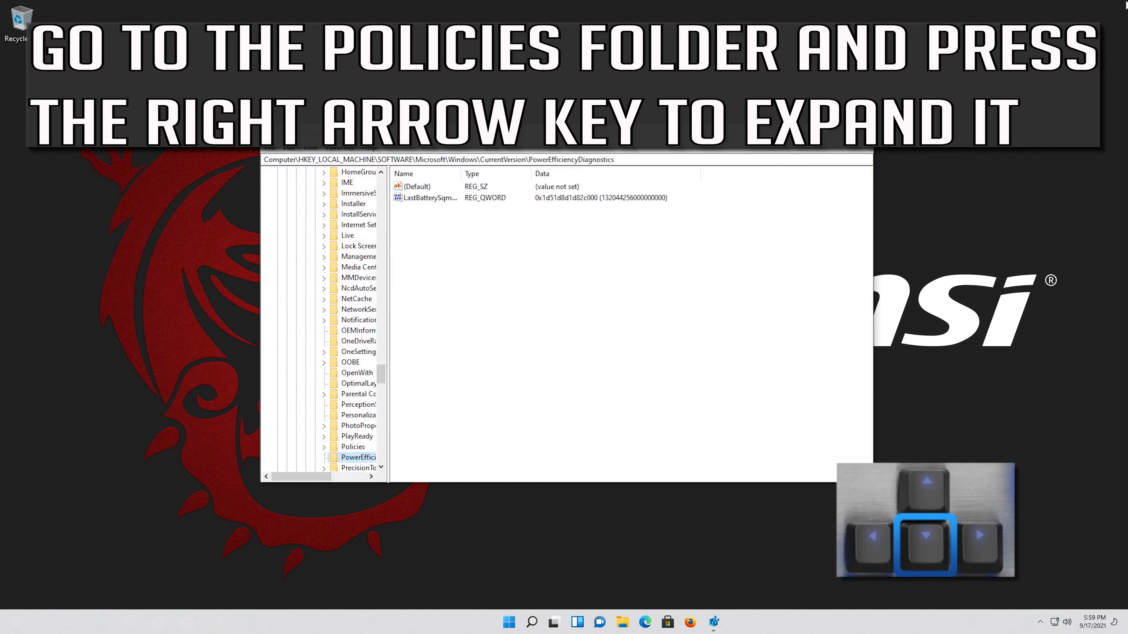
{"action": "key", "text": "Down"}
{"action": "key", "text": "Up"}
{"action": "key", "text": "Up"}
{"action": "key", "text": "Down"}
{"action": "key", "text": "Down"}
{"action": "key", "text": "Down"}
{"action": "key", "text": "Down"}
{"action": "key", "text": "Down"}
{"action": "key", "text": "Down"}
{"action": "key", "text": "Down"}
{"action": "key", "text": "Down"}
{"action": "key", "text": "Down"}
{"action": "key", "text": "Down"}
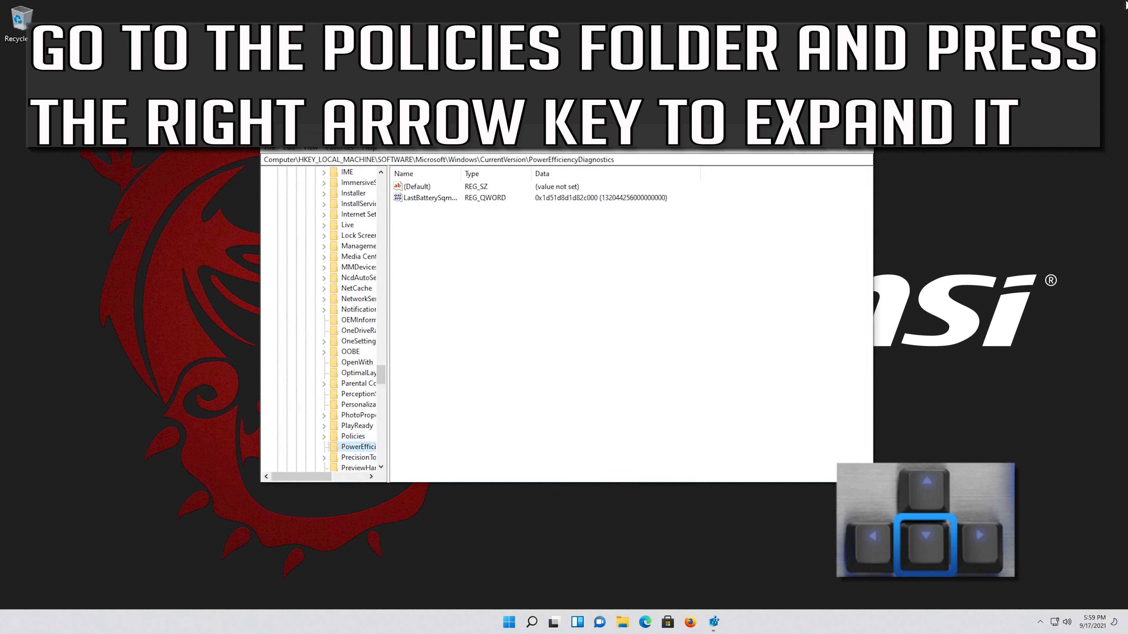
{"action": "key", "text": "Up"}
{"action": "key", "text": "Up"}
{"action": "key", "text": "Up"}
{"action": "key", "text": "Up"}
{"action": "key", "text": "Up"}
{"action": "key", "text": "Up"}
{"action": "key", "text": "Up"}
{"action": "key", "text": "Up"}
{"action": "key", "text": "Up"}
{"action": "key", "text": "Up"}
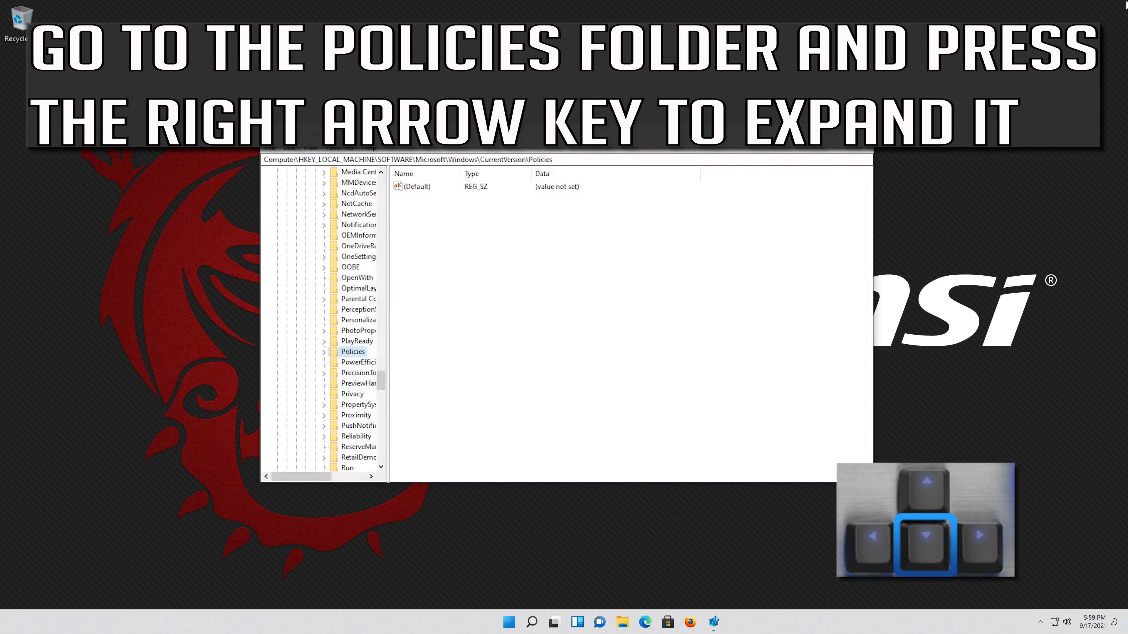
{"action": "key", "text": "Right"}
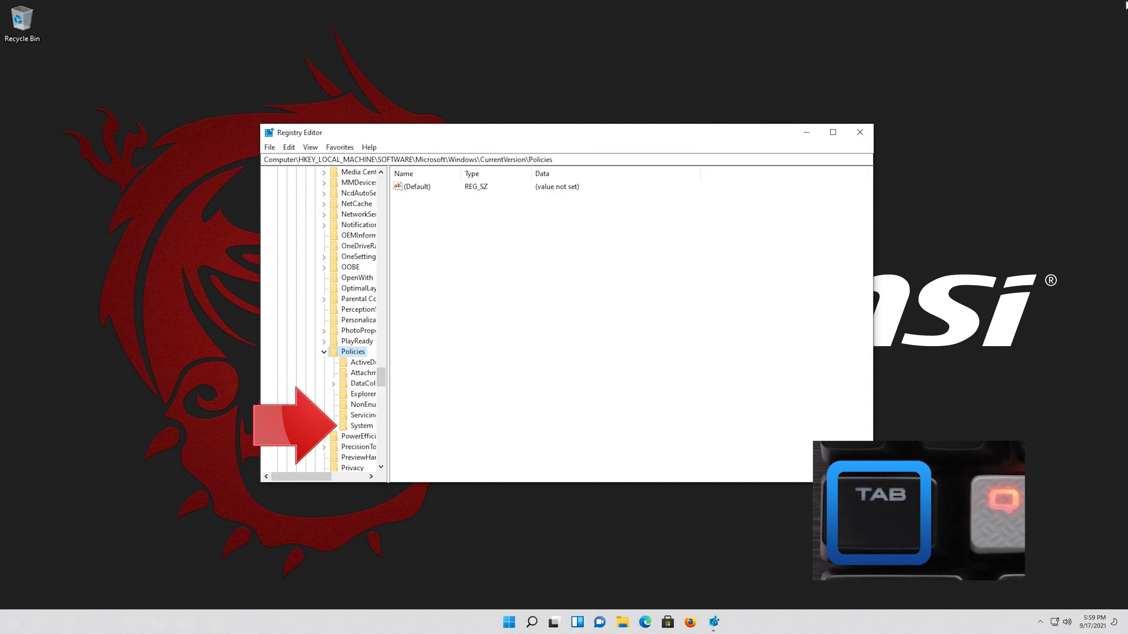
Step: Select the System key under Policies in the registry tree
{"action": "key", "text": "Down"}
{"action": "key", "text": "Down"}
{"action": "key", "text": "Down"}
{"action": "key", "text": "Down"}
{"action": "key", "text": "Down"}
{"action": "key", "text": "Down"}
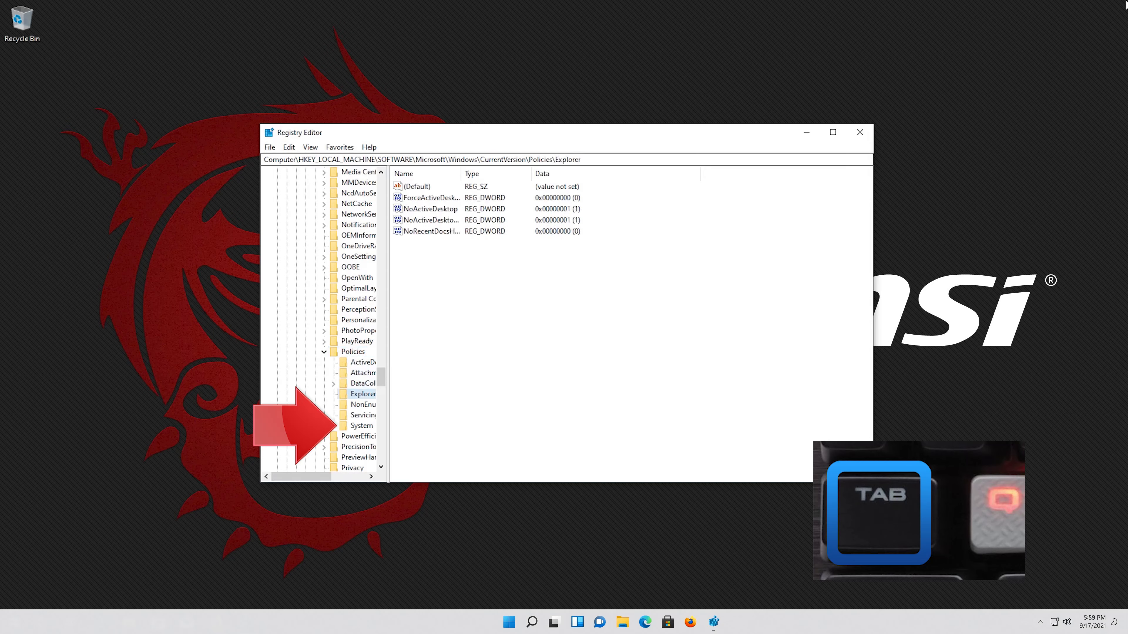
{"action": "key", "text": "Down"}
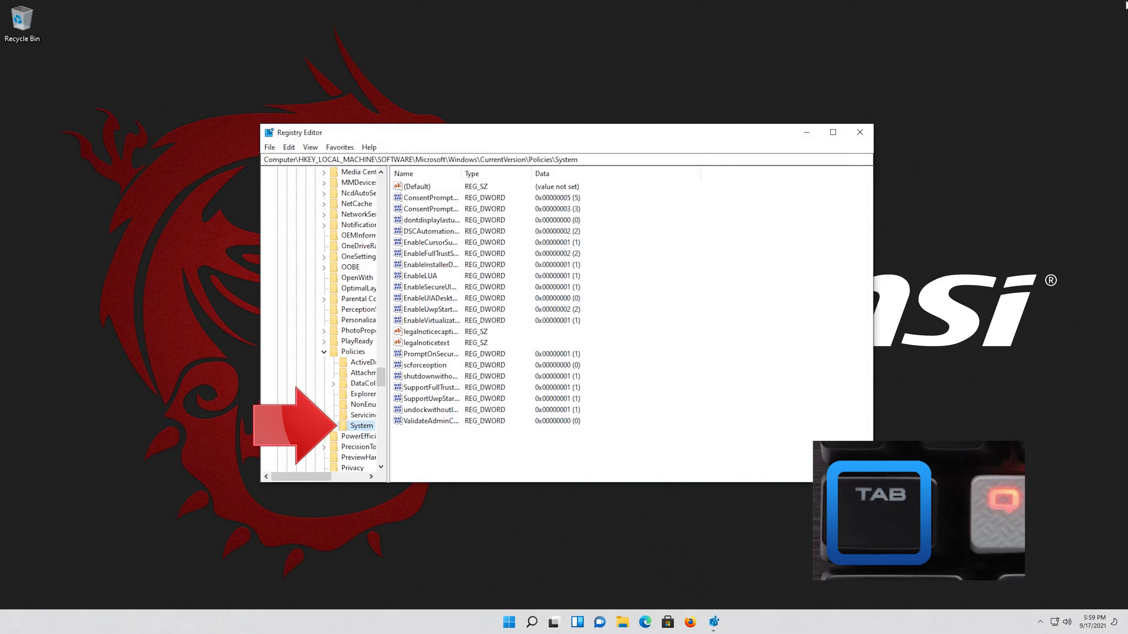
Step: Set the EnableCursorSuppression value of the System key to 0 and apply the change
{"action": "key", "text": "Tab"}
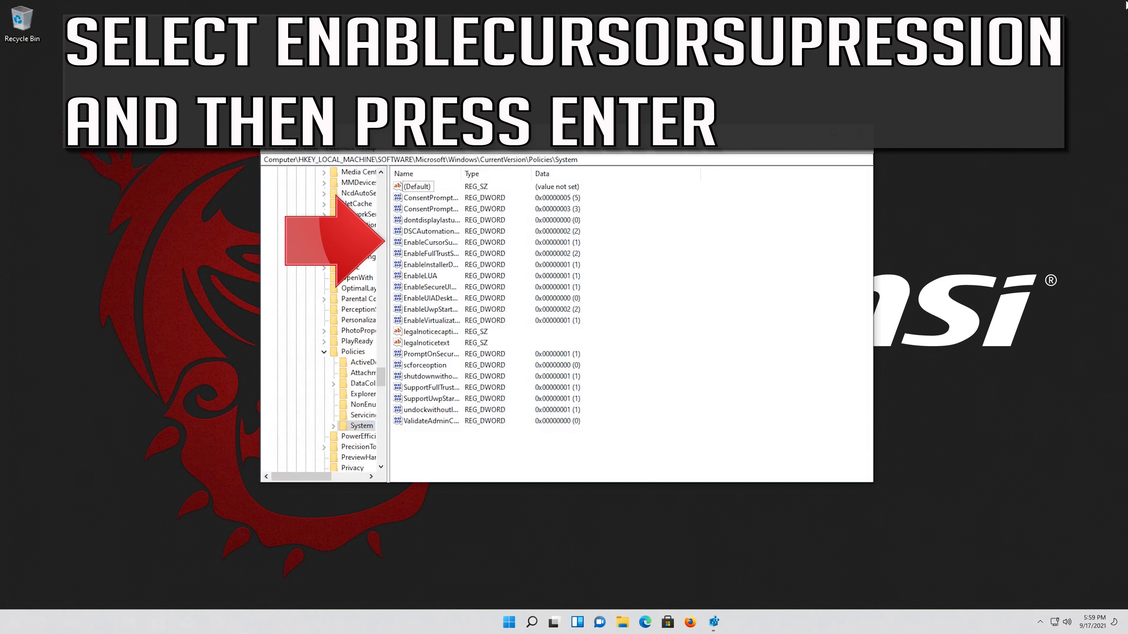
{"action": "key", "text": "Down"}
{"action": "key", "text": "Down"}
{"action": "key", "text": "Down"}
{"action": "key", "text": "Down"}
{"action": "key", "text": "Down"}
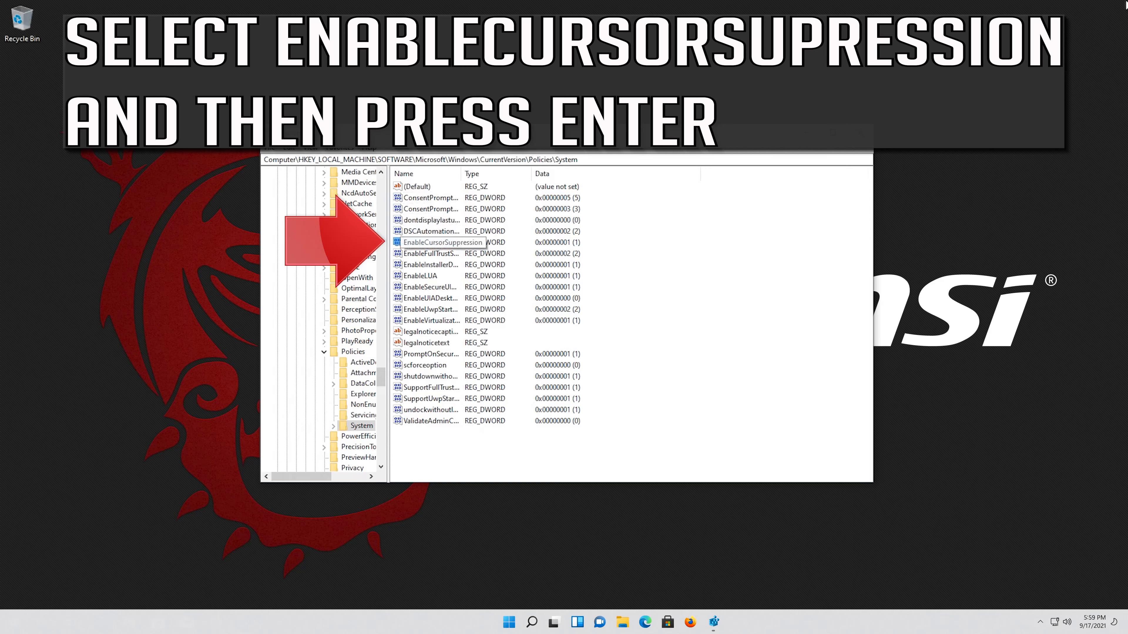
{"action": "key", "text": "Return"}
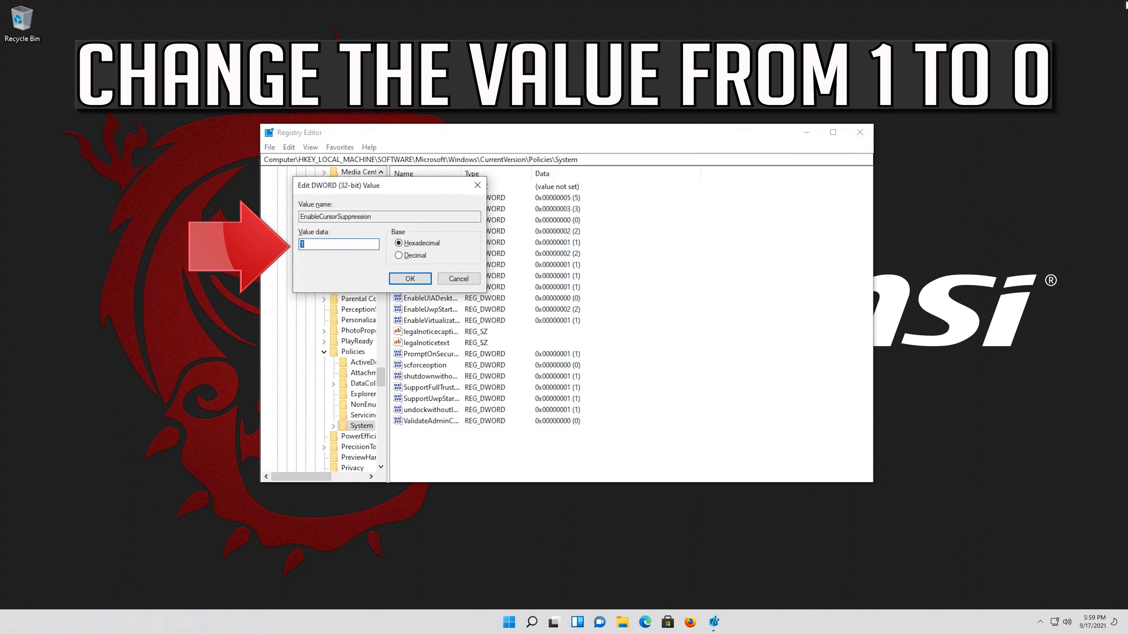
{"action": "type", "text": "0"}
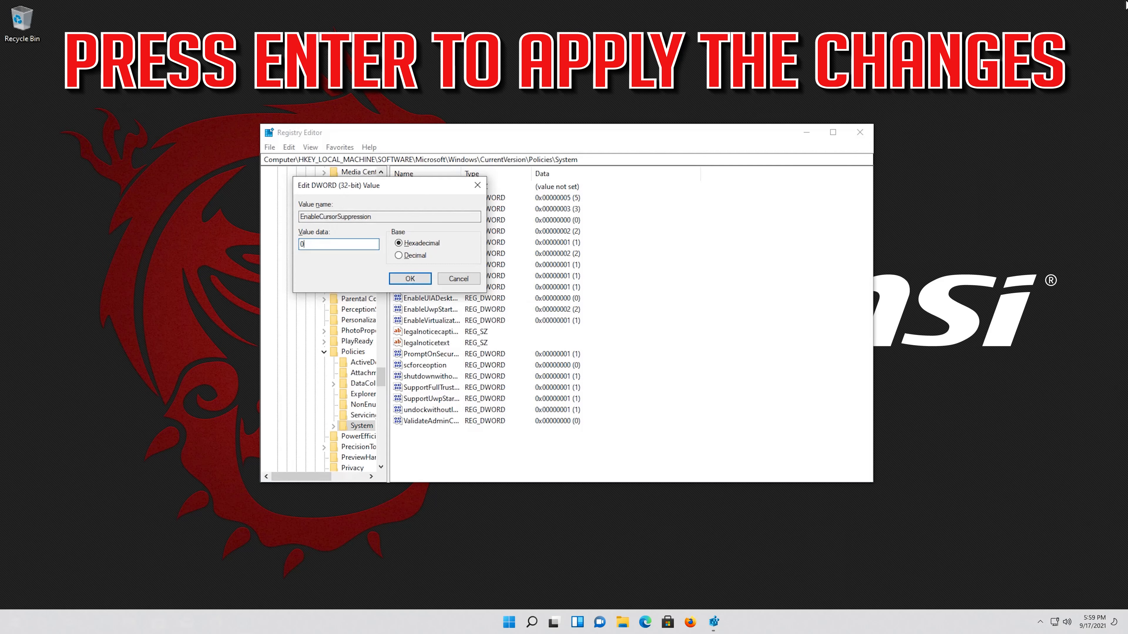
{"action": "key", "text": "Return"}
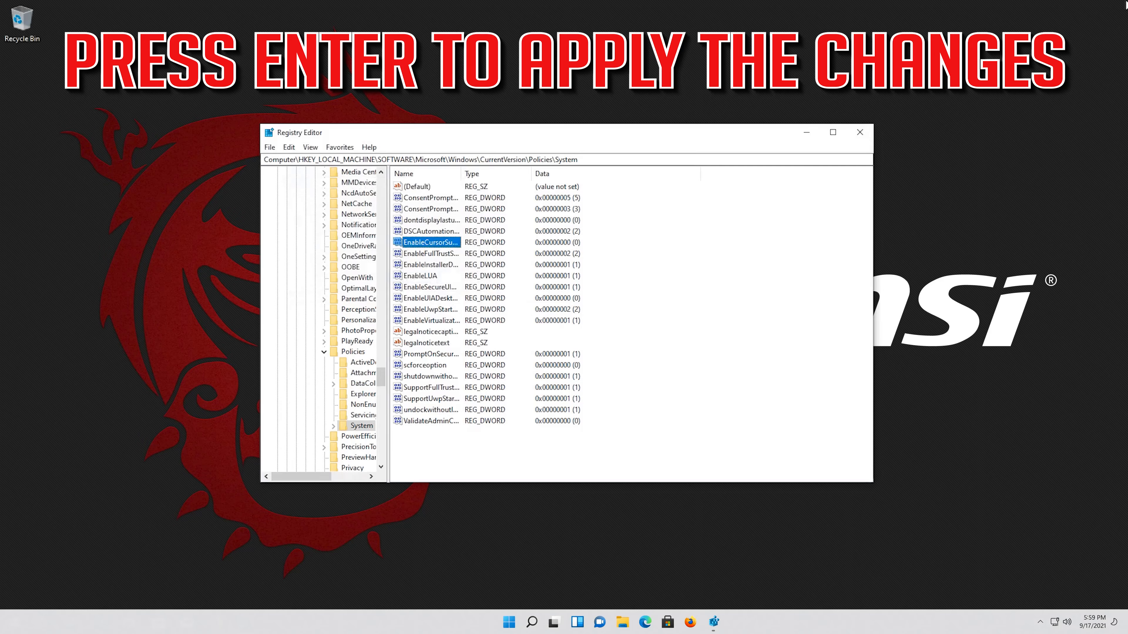
Step: Bring up the Windows security options screen and select Restart among its power options
{"action": "key", "text": "ctrl+alt+Delete"}
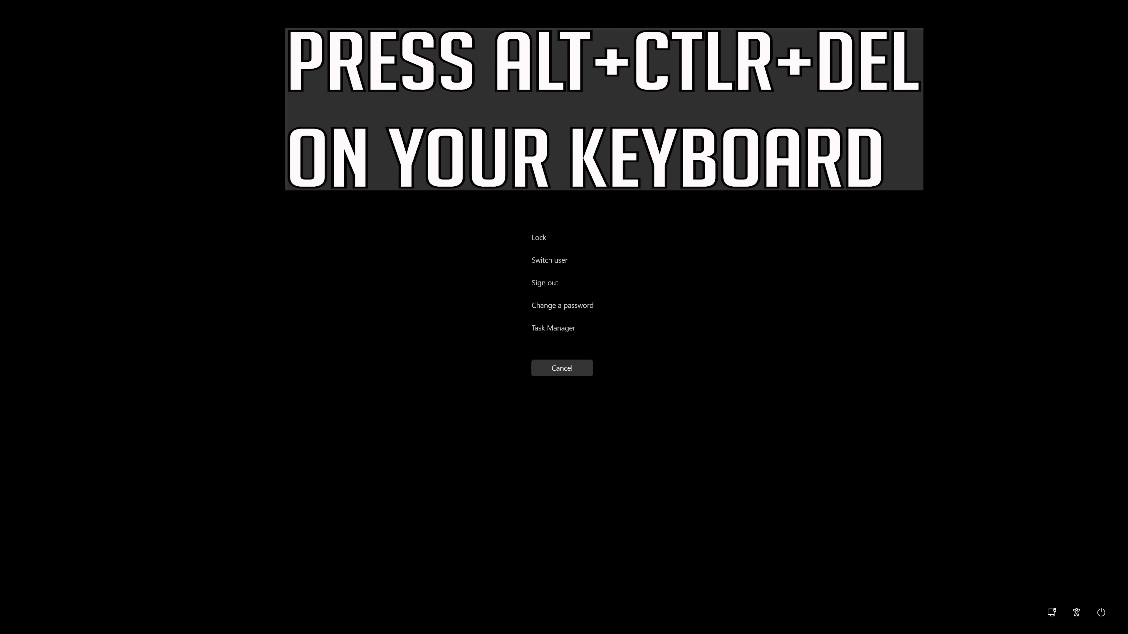
{"action": "key", "text": "Tab"}
{"action": "key", "text": "Tab"}
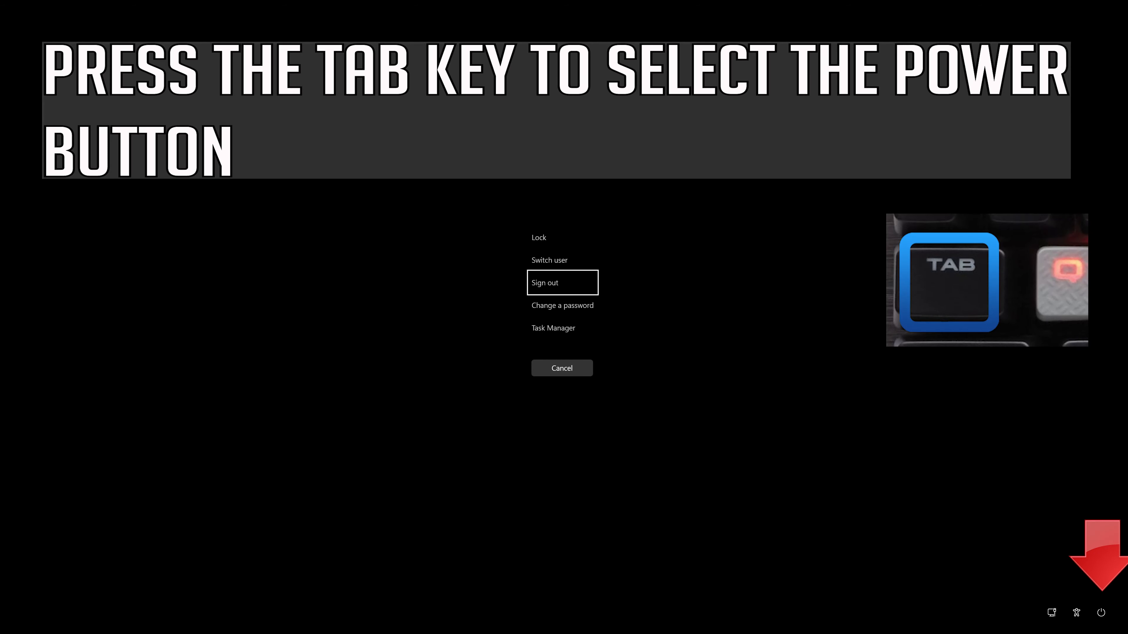
{"action": "key", "text": "Tab"}
{"action": "key", "text": "Tab"}
{"action": "key", "text": "Tab"}
{"action": "key", "text": "Tab"}
{"action": "key", "text": "Tab"}
{"action": "key", "text": "Tab"}
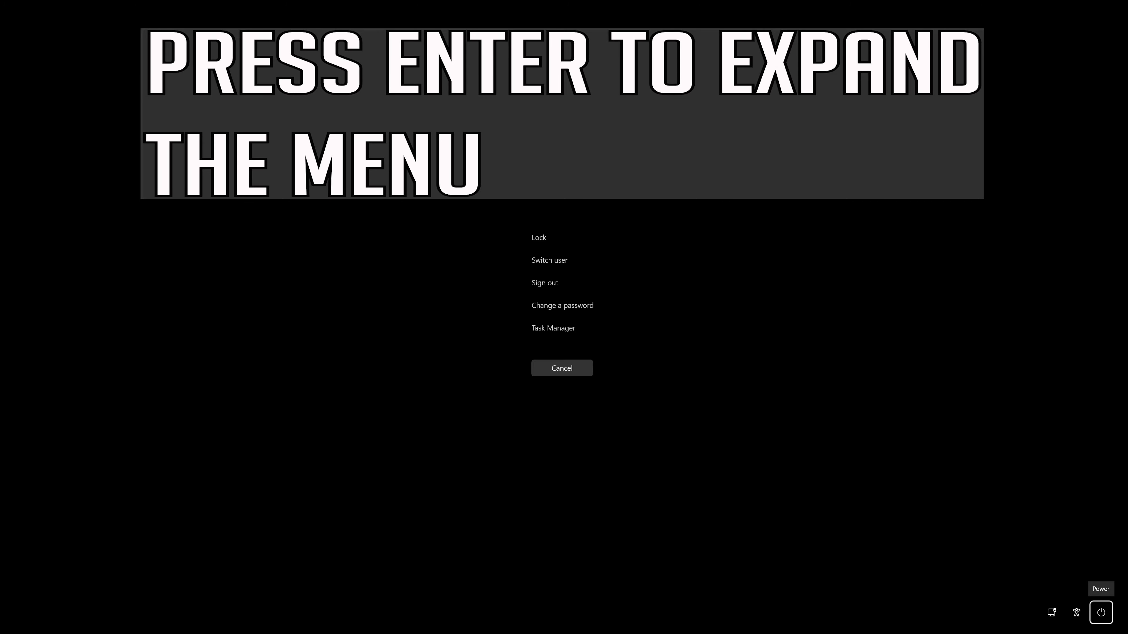
{"action": "key", "text": "Return"}
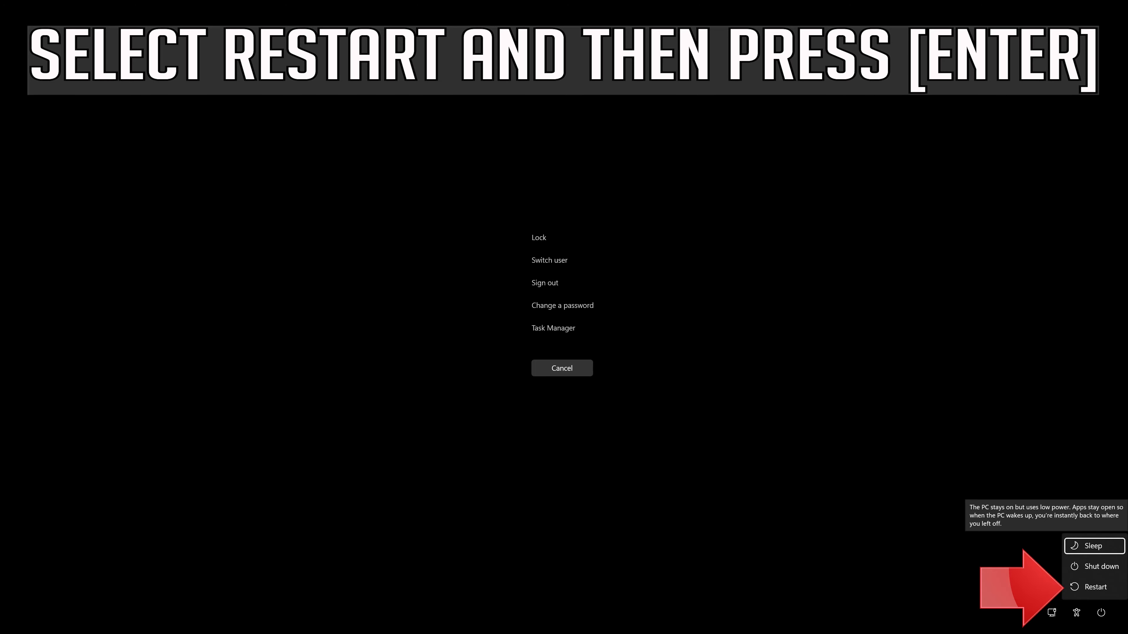
{"action": "key", "text": "Down"}
{"action": "key", "text": "Down"}
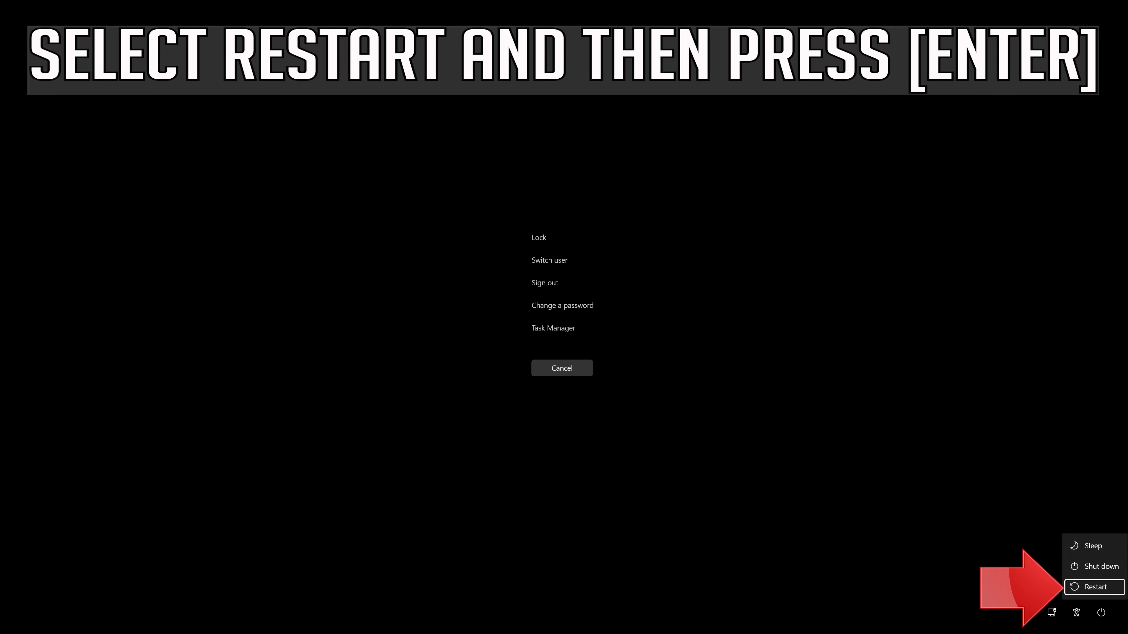